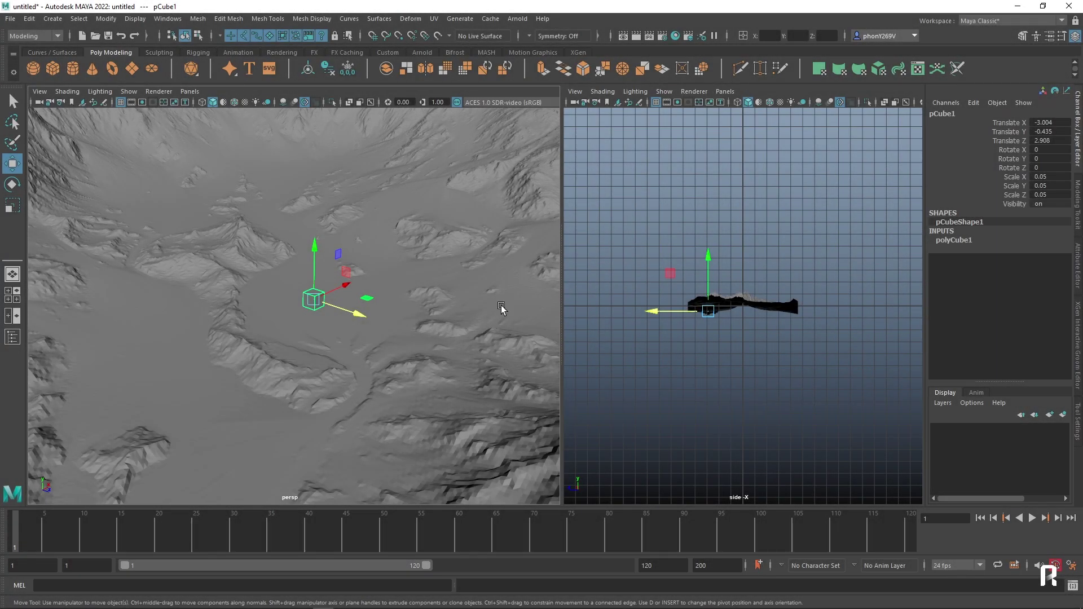
# Zoom in on the small 0.05-scale cube and select its top face.
pyautogui.moveTo(323, 351)
pyautogui.keyDown('alt'); pyautogui.mouseDown()
pyautogui.moveTo(361, 316)
pyautogui.moveTo(331, 282)
pyautogui.mouseUp(); pyautogui.keyUp('alt')
pyautogui.press('r')
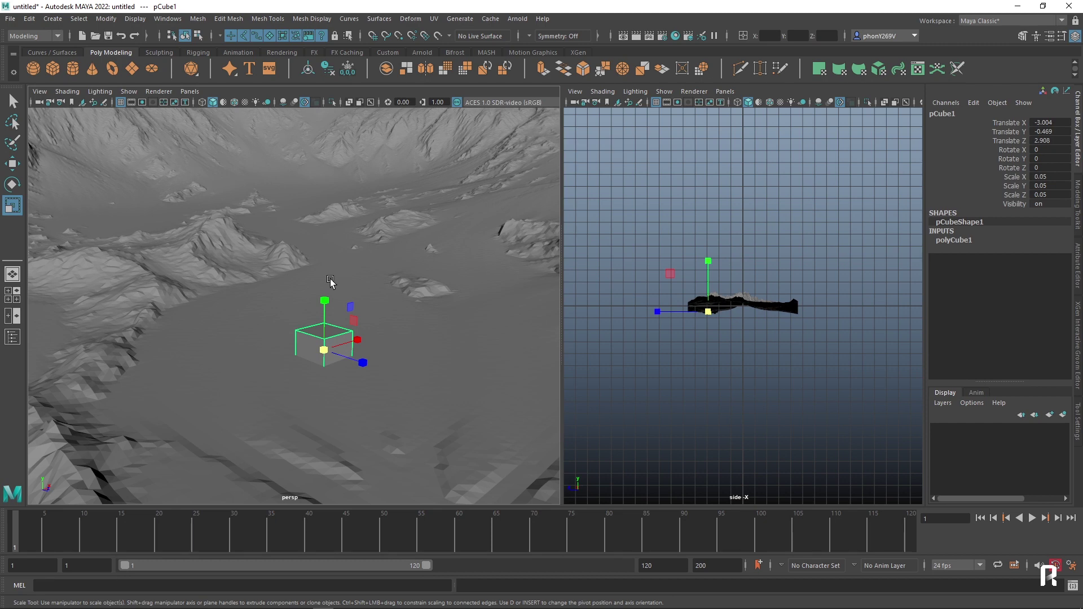
pyautogui.scroll(2, 330, 282)
pyautogui.moveTo(331, 305); pyautogui.dragTo(331, 282, button='right')
pyautogui.click(332, 306)
# Extrude the cube's top face three times, pulling each new section upward.
pyautogui.press('w')
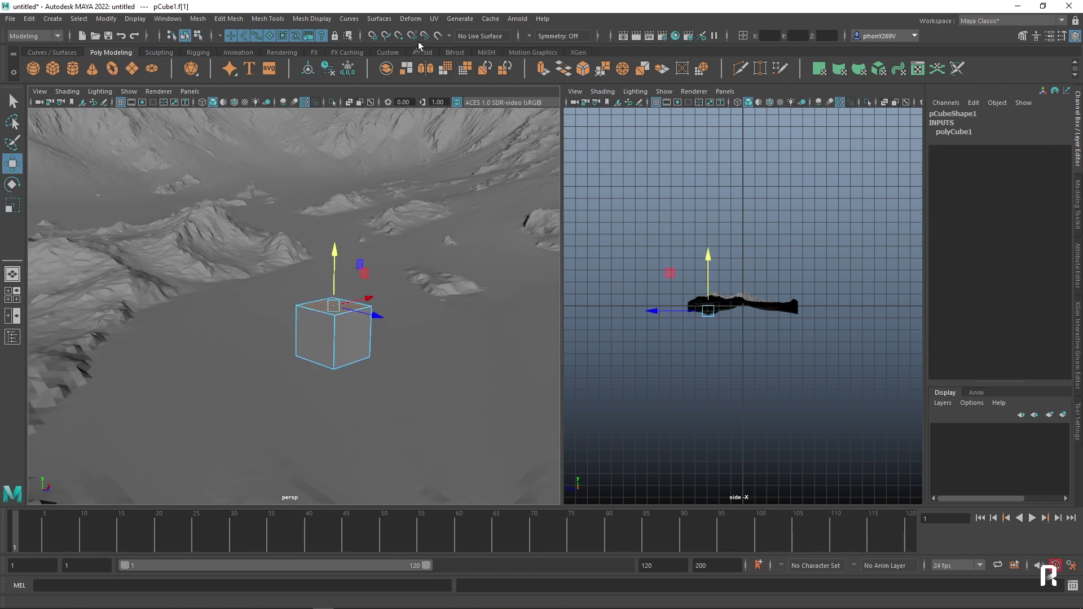
pyautogui.click(398, 53)
pyautogui.hotkey('ctrl', 'e')
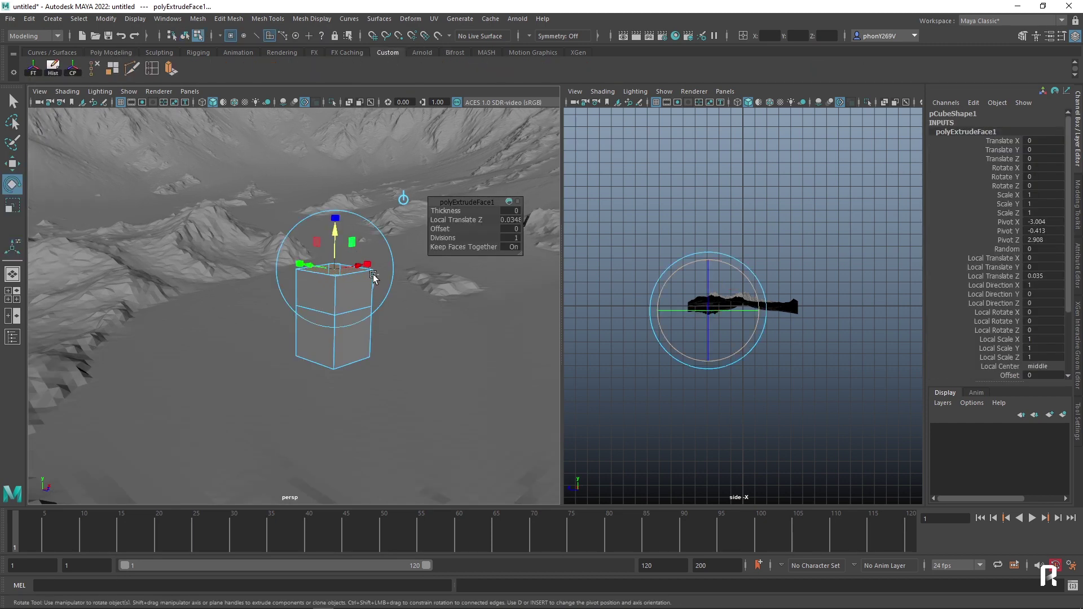
pyautogui.moveTo(372, 282)
pyautogui.keyDown('alt'); pyautogui.mouseDown()
pyautogui.moveTo(357, 303)
pyautogui.moveTo(316, 282)
pyautogui.moveTo(293, 215)
pyautogui.mouseUp(); pyautogui.keyUp('alt')
pyautogui.press('f')
pyautogui.hotkey('ctrl', 'e')
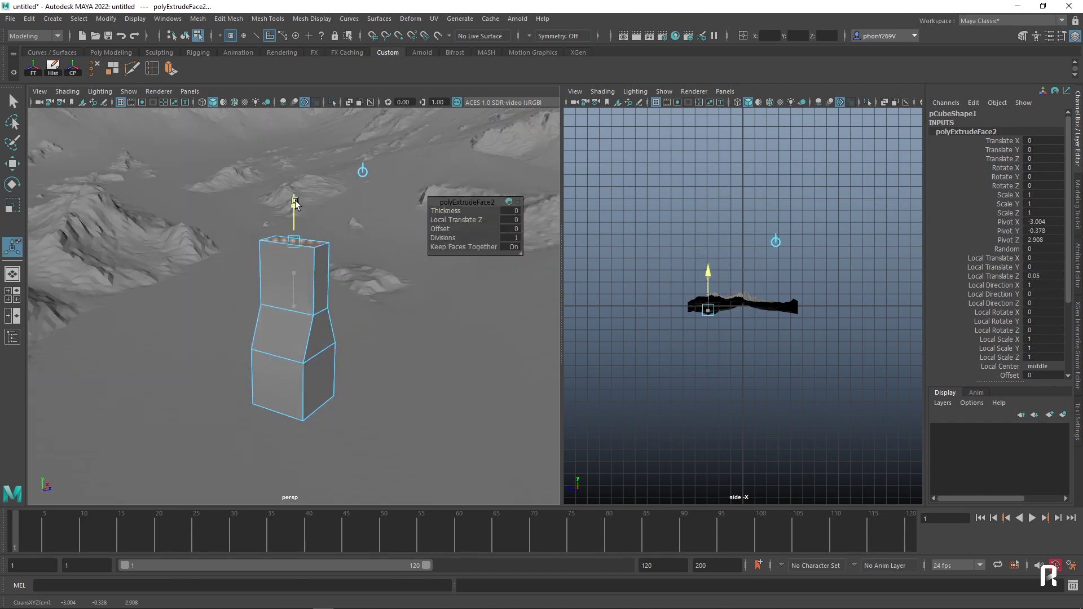
pyautogui.moveTo(316, 254)
pyautogui.keyDown('alt'); pyautogui.mouseDown()
pyautogui.moveTo(370, 306)
pyautogui.moveTo(315, 271)
pyautogui.mouseUp(); pyautogui.keyUp('alt')
pyautogui.hotkey('ctrl', 'e')
pyautogui.moveTo(285, 225); pyautogui.dragTo(286, 208)
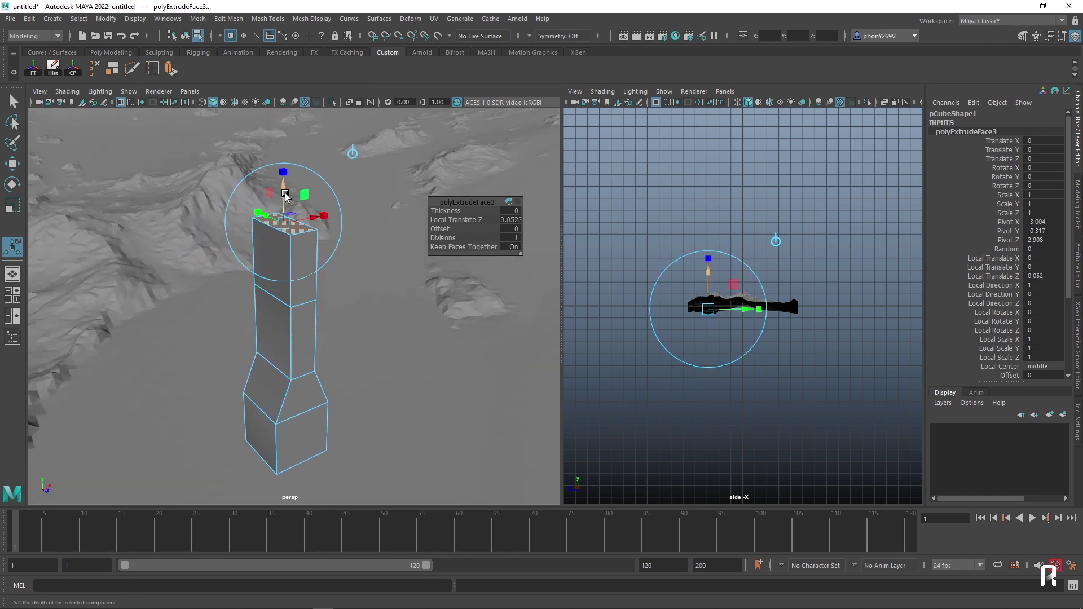
# Shift the top face, then settle the column at Translate Y -0.46.
pyautogui.press('e')
pyautogui.press('w')
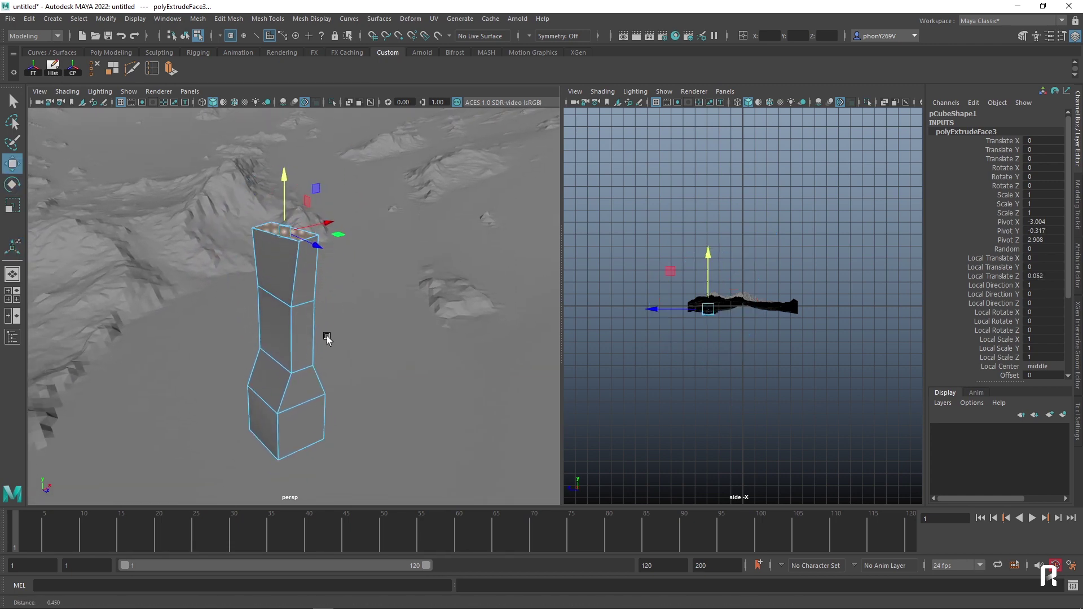
pyautogui.keyDown('alt'); pyautogui.moveTo(318, 261); pyautogui.dragTo(292, 305); pyautogui.keyUp('alt')
pyautogui.moveTo(293, 305); pyautogui.dragTo(336, 277, button='right')
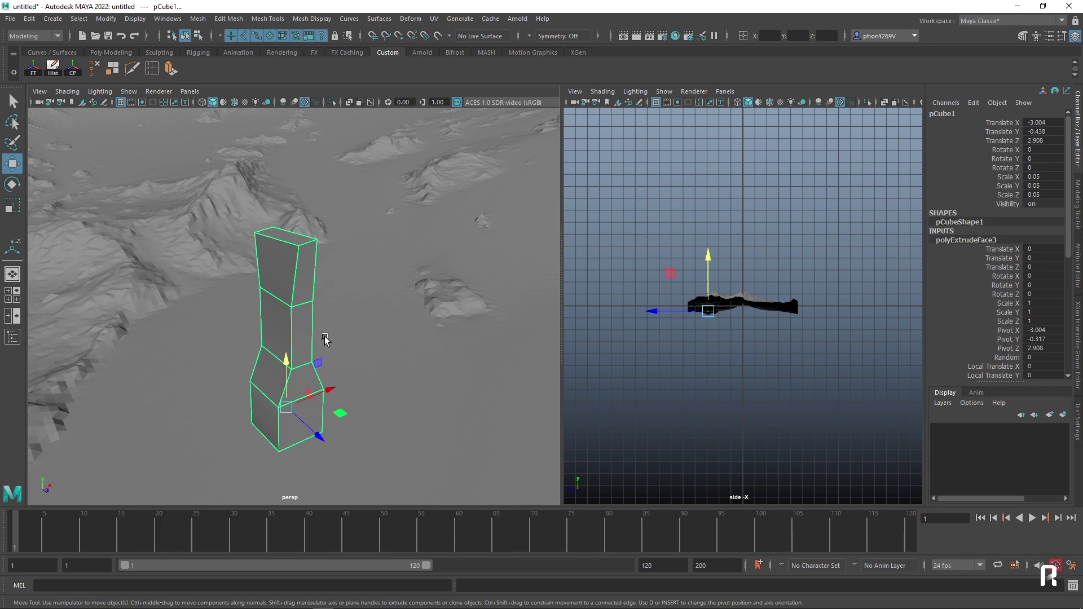
pyautogui.moveTo(328, 339)
pyautogui.keyDown('alt'); pyautogui.mouseDown()
pyautogui.moveTo(338, 343)
pyautogui.moveTo(319, 313)
pyautogui.mouseUp(); pyautogui.keyUp('alt')
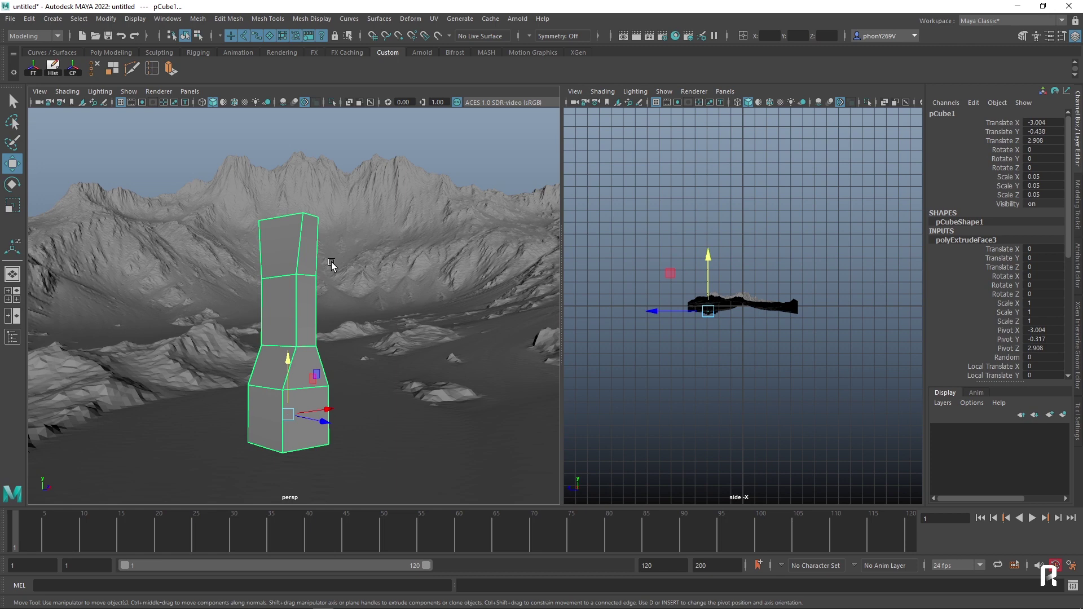
pyautogui.keyDown('alt'); pyautogui.moveTo(377, 343); pyautogui.dragTo(358, 392); pyautogui.keyUp('alt')
pyautogui.press('e')
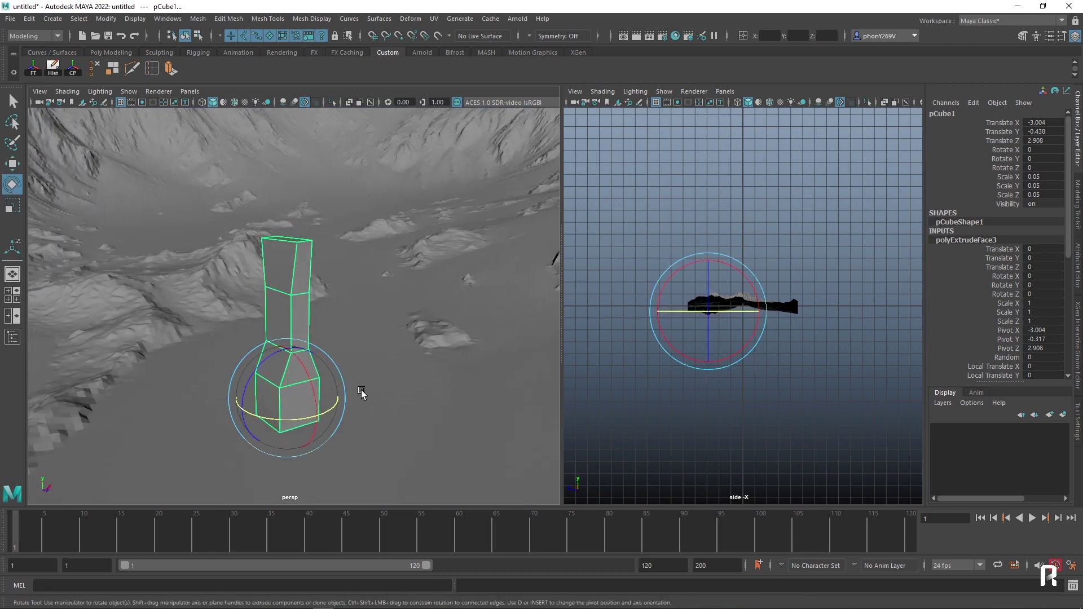
pyautogui.press('w')
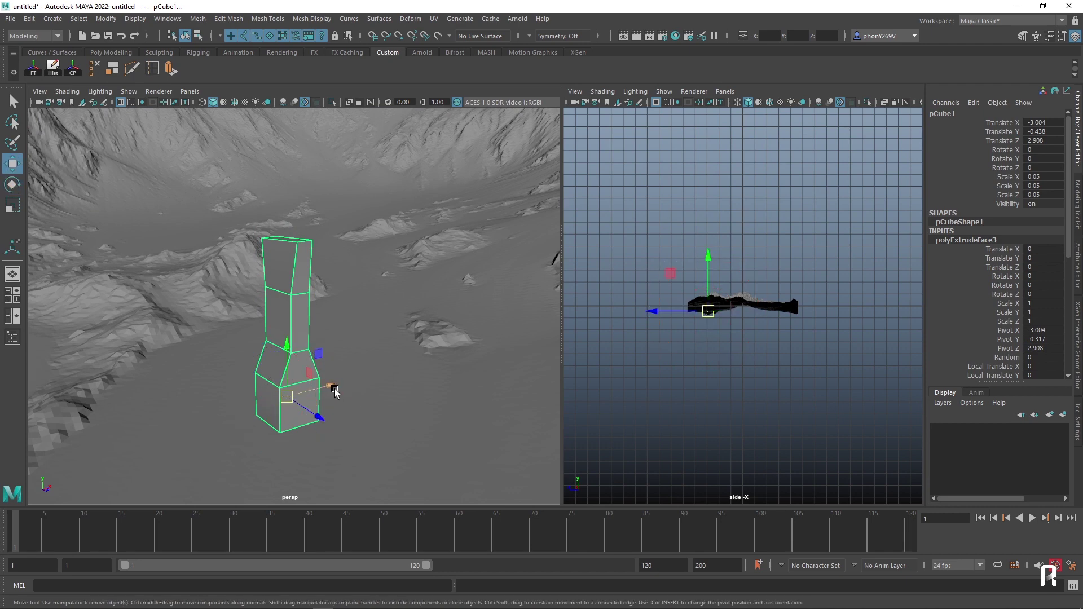
pyautogui.moveTo(334, 391)
pyautogui.keyDown('alt'); pyautogui.mouseDown()
pyautogui.moveTo(345, 325)
pyautogui.moveTo(327, 338)
pyautogui.mouseUp(); pyautogui.keyUp('alt')
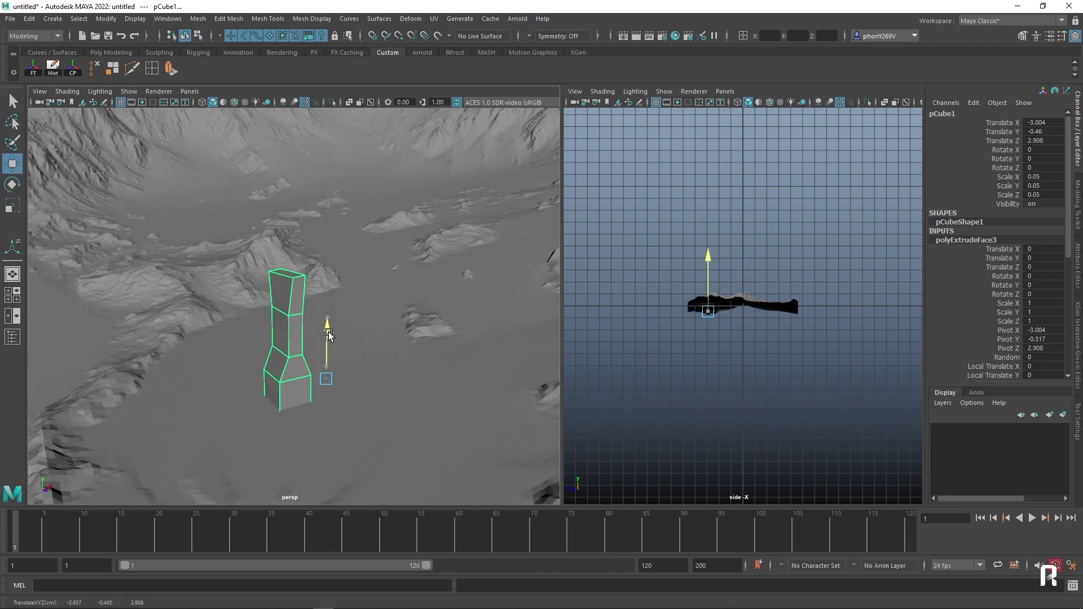
# Make rotated duplicates of the column around its vertical axis.
pyautogui.press('e')
pyautogui.keyDown('shift'); pyautogui.moveTo(348, 404); pyautogui.dragTo(300, 392); pyautogui.keyUp('shift')
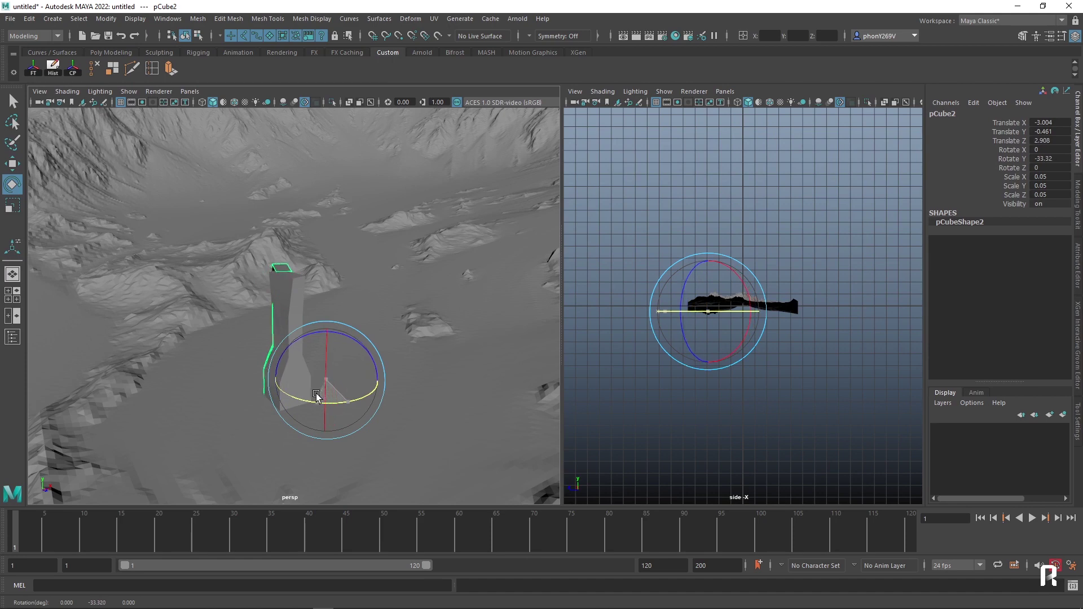
pyautogui.hotkey('shift', 'd')
pyautogui.hotkey('shift', 'd')
pyautogui.hotkey('shift', 'd')
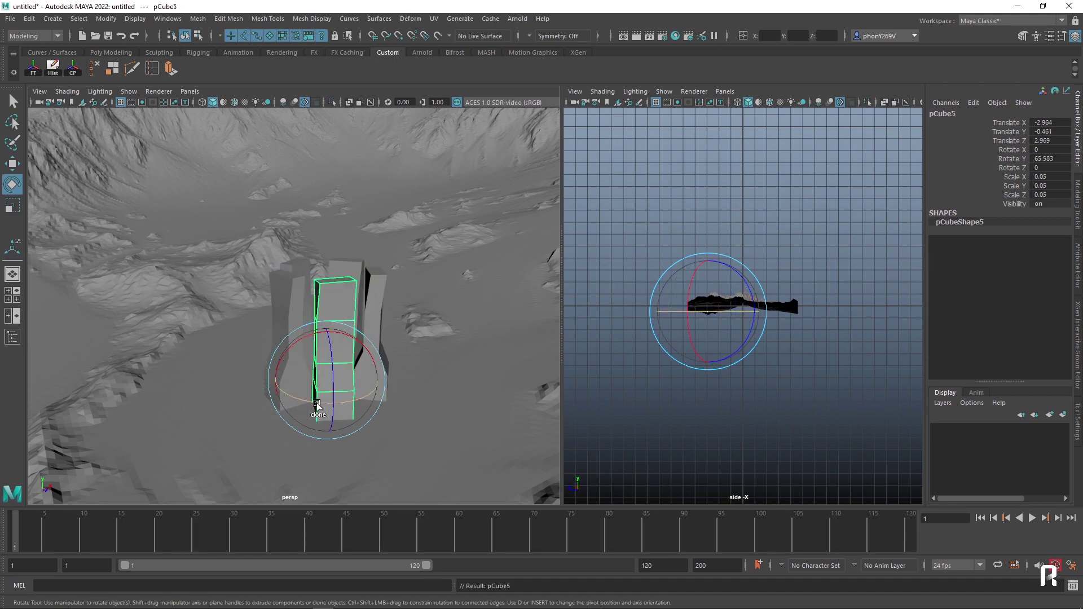
pyautogui.moveTo(316, 404)
pyautogui.keyDown('alt'); pyautogui.mouseDown()
pyautogui.moveTo(407, 322)
pyautogui.moveTo(427, 333)
pyautogui.moveTo(406, 338)
pyautogui.mouseUp(); pyautogui.keyUp('alt')
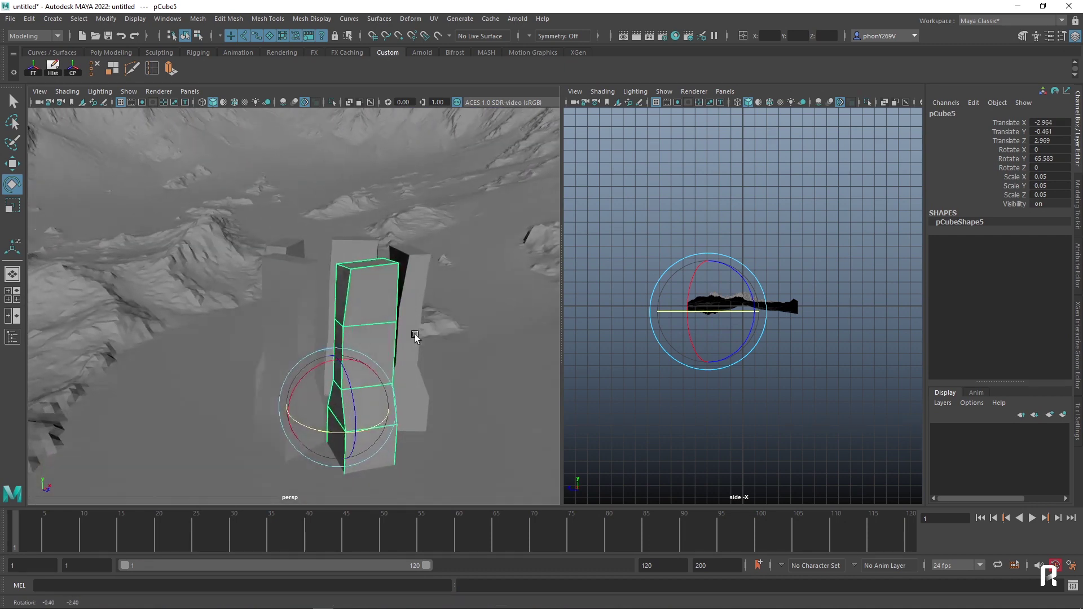
pyautogui.hotkey('ctrl', 'z')
# Group the four columns into group1 and centre its pivot.
pyautogui.keyDown('shift'); pyautogui.click(372, 298); pyautogui.keyUp('shift')
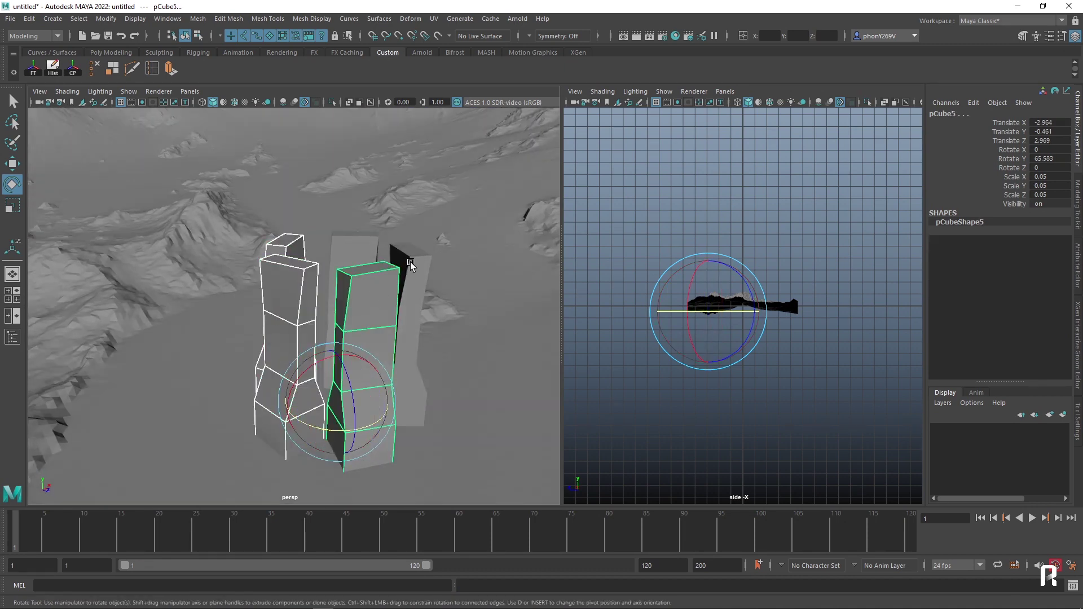
pyautogui.keyDown('shift'); pyautogui.click(410, 262); pyautogui.keyUp('shift')
pyautogui.keyDown('shift'); pyautogui.click(367, 252); pyautogui.keyUp('shift')
pyautogui.moveTo(391, 282)
pyautogui.keyDown('alt'); pyautogui.mouseDown()
pyautogui.moveTo(374, 304)
pyautogui.moveTo(371, 358)
pyautogui.mouseUp(); pyautogui.keyUp('alt')
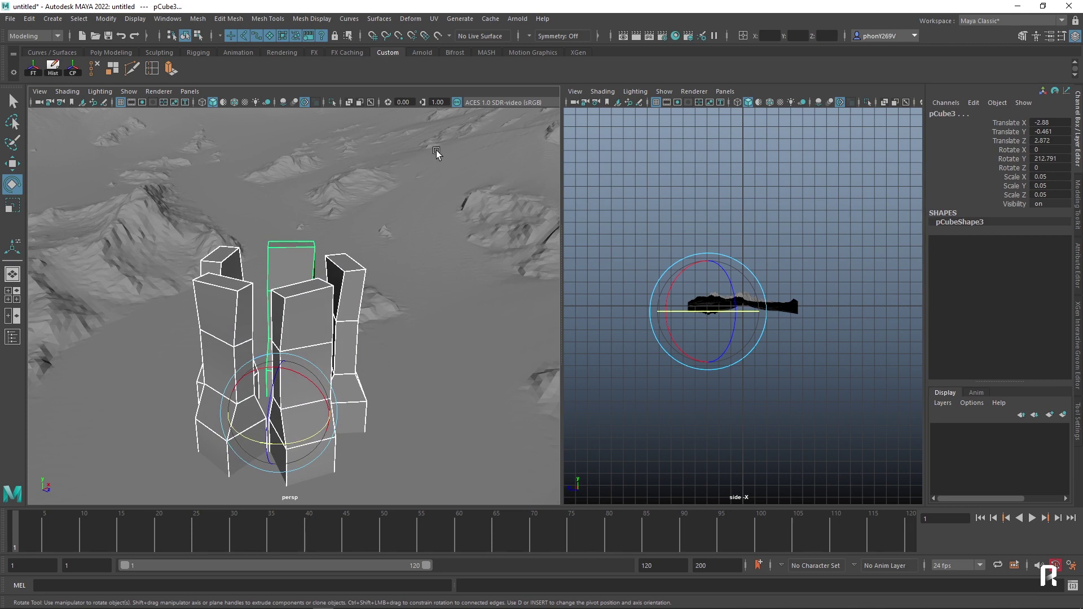
pyautogui.hotkey('ctrl', 'g')
pyautogui.moveTo(422, 301)
pyautogui.keyDown('alt'); pyautogui.mouseDown()
pyautogui.moveTo(399, 303)
pyautogui.moveTo(448, 303)
pyautogui.mouseUp(); pyautogui.keyUp('alt')
pyautogui.click(73, 69)
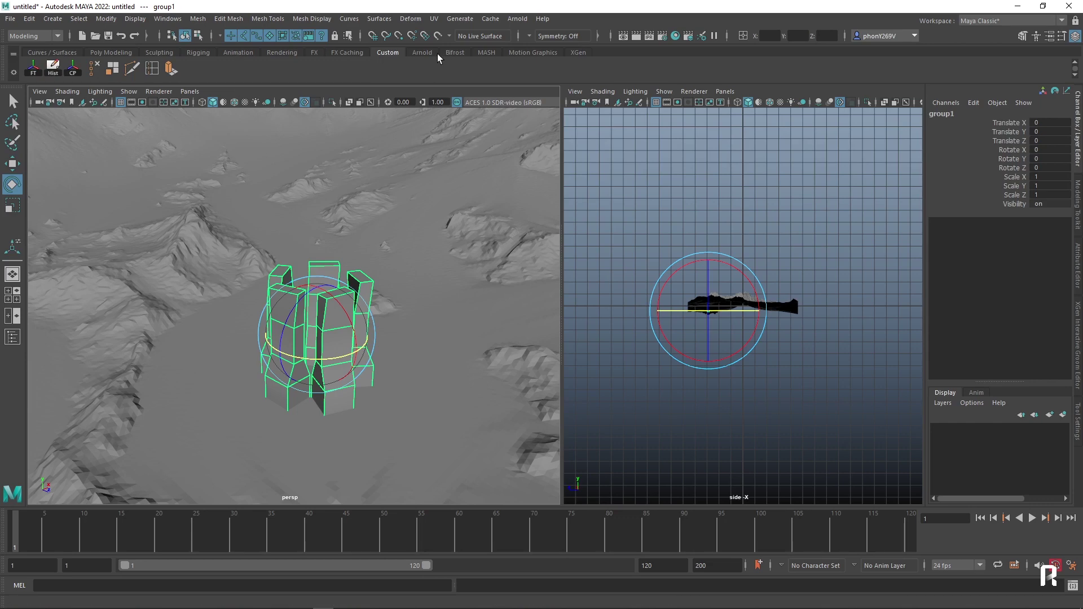
# Add a Twist deformer to the group with Start Angle -111.154.
pyautogui.click(410, 19)
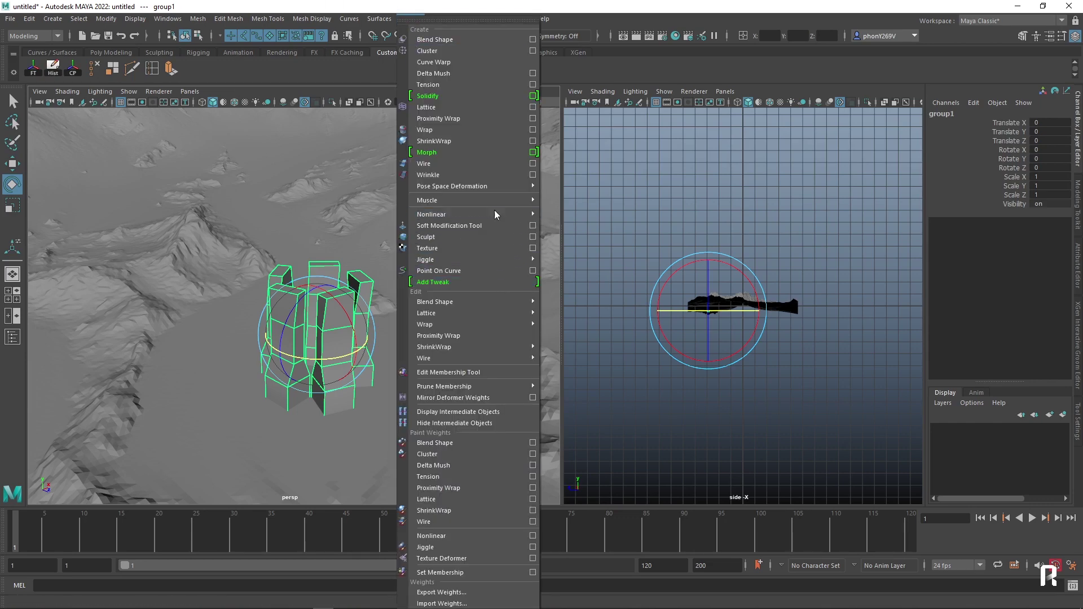
pyautogui.moveTo(457, 214)
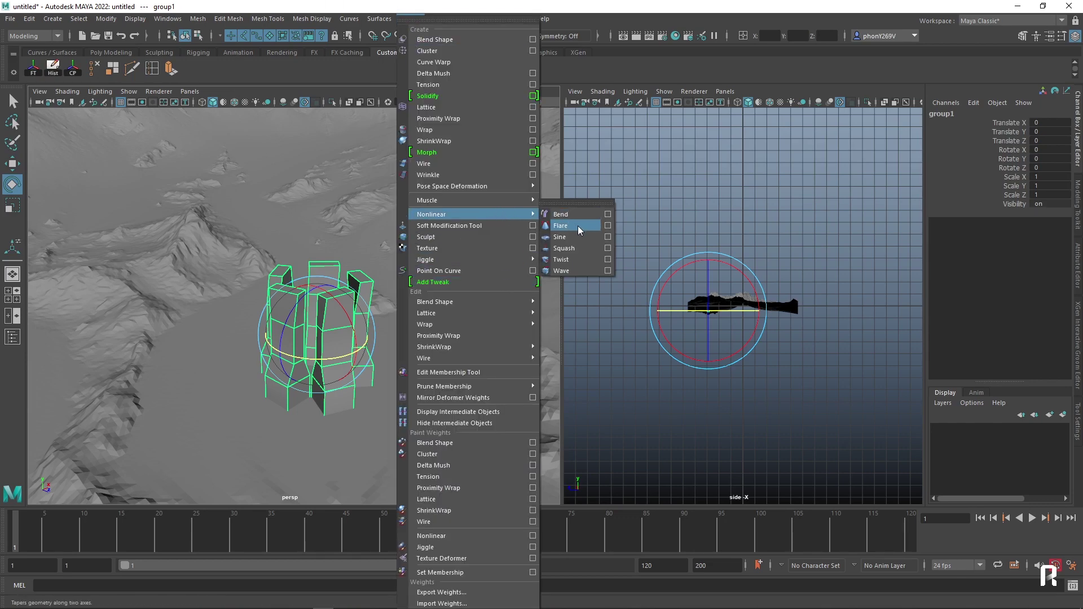
pyautogui.click(576, 261)
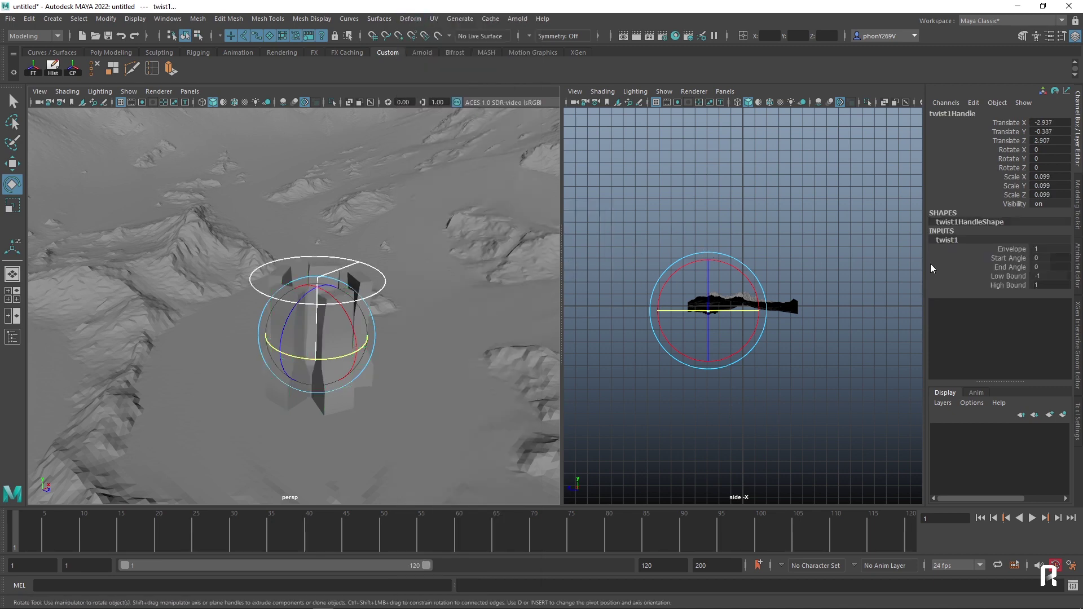
pyautogui.click(997, 259)
pyautogui.moveTo(997, 258); pyautogui.dragTo(816, 296, button='middle')
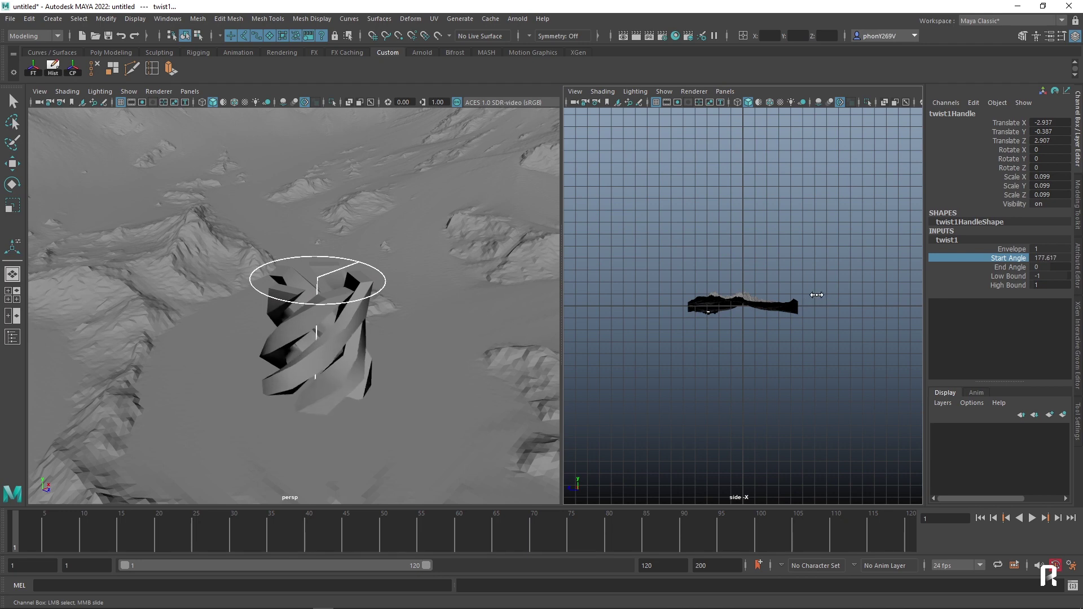
pyautogui.moveTo(440, 342)
pyautogui.keyDown('alt'); pyautogui.mouseDown()
pyautogui.moveTo(357, 351)
pyautogui.moveTo(362, 362)
pyautogui.moveTo(438, 374)
pyautogui.moveTo(418, 348)
pyautogui.moveTo(446, 380)
pyautogui.moveTo(421, 358)
pyautogui.moveTo(434, 361)
pyautogui.mouseUp(); pyautogui.keyUp('alt')
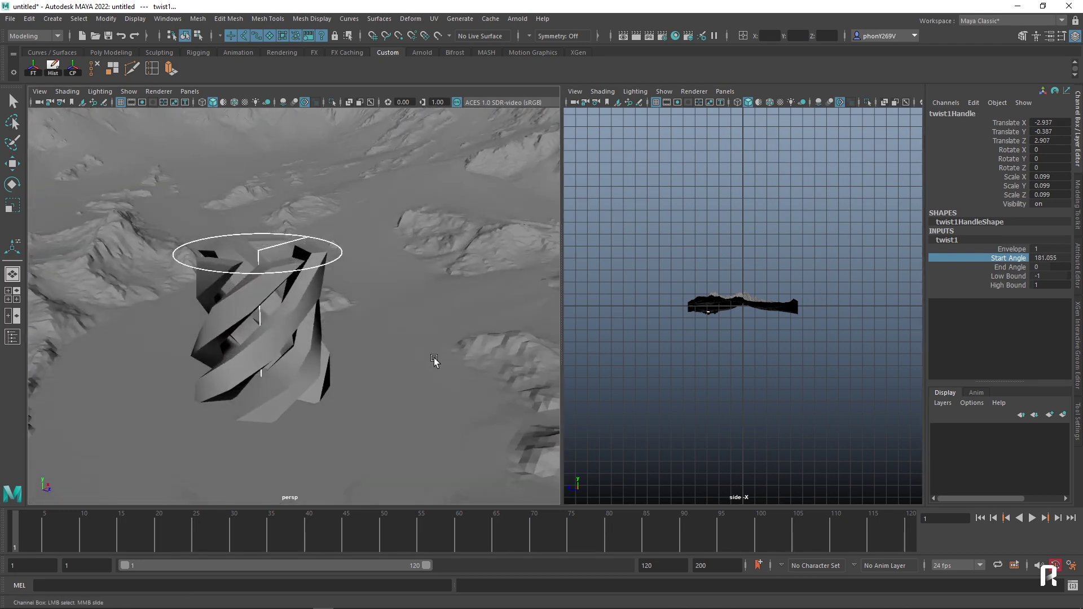
pyautogui.moveTo(1021, 257)
pyautogui.mouseDown(button='middle')
pyautogui.moveTo(757, 320)
pyautogui.moveTo(863, 300)
pyautogui.moveTo(587, 387)
pyautogui.moveTo(619, 379)
pyautogui.moveTo(598, 381)
pyautogui.mouseUp(button='middle')
pyautogui.moveTo(429, 339)
pyautogui.keyDown('alt'); pyautogui.mouseDown()
pyautogui.moveTo(438, 310)
pyautogui.moveTo(349, 284)
pyautogui.moveTo(348, 307)
pyautogui.mouseUp(); pyautogui.keyUp('alt')
# Stretch the twist handle taller.
pyautogui.press('e')
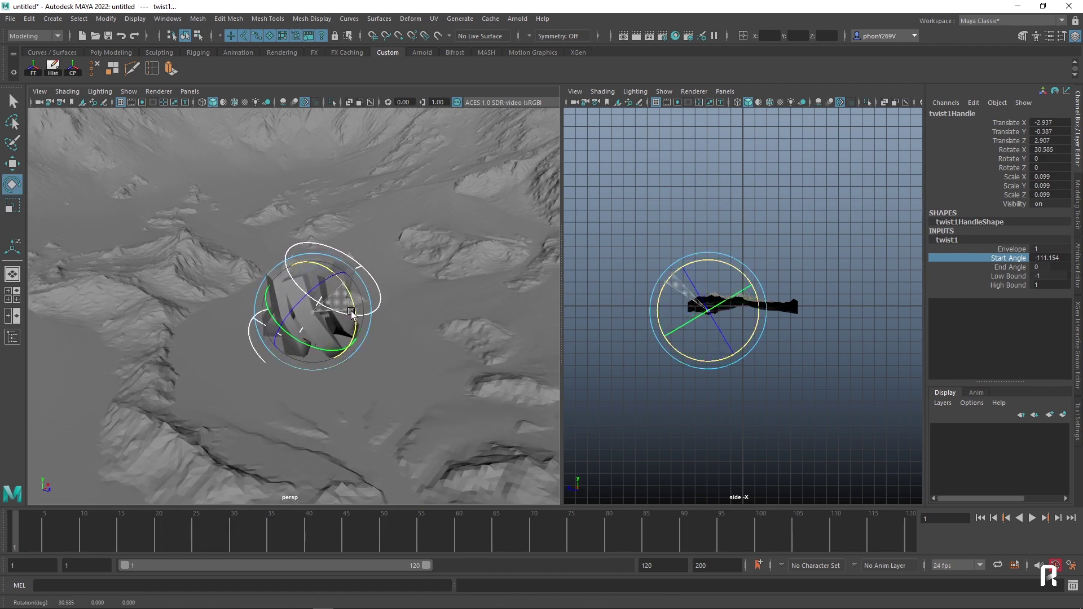
pyautogui.hotkey('ctrl', 'z')
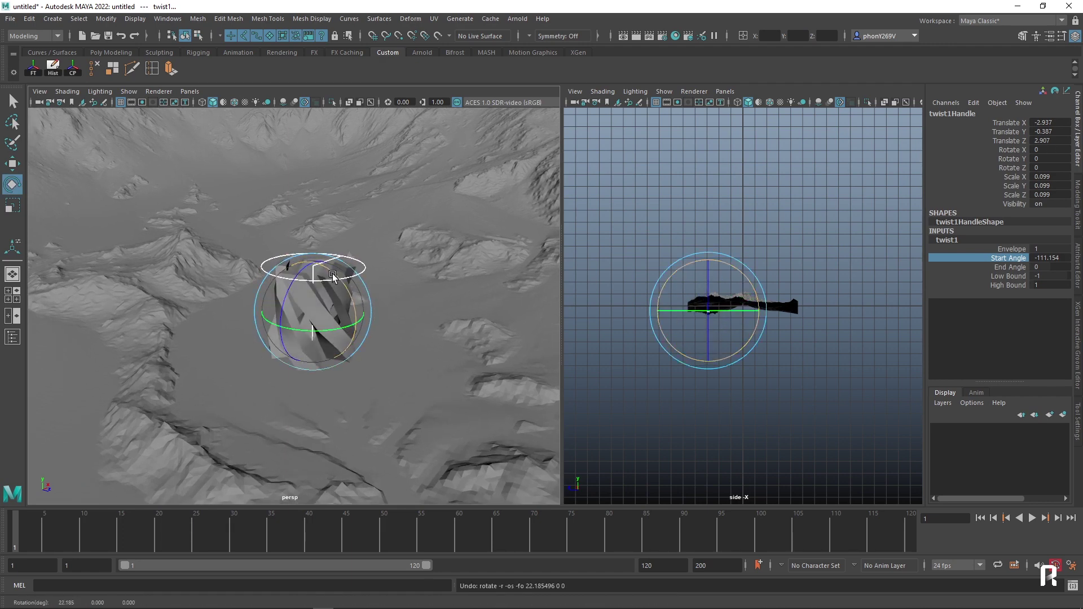
pyautogui.press('r')
pyautogui.moveTo(314, 261)
pyautogui.mouseDown()
pyautogui.moveTo(311, 202)
pyautogui.moveTo(314, 301)
pyautogui.moveTo(270, 170)
pyautogui.moveTo(277, 242)
pyautogui.moveTo(279, 164)
pyautogui.moveTo(310, 358)
pyautogui.moveTo(310, 212)
pyautogui.moveTo(302, 217)
pyautogui.mouseUp()
pyautogui.press('w')
# Rescale the twist handle to 0.089 × 0.113 × 0.089 and adjust its height.
pyautogui.press('r')
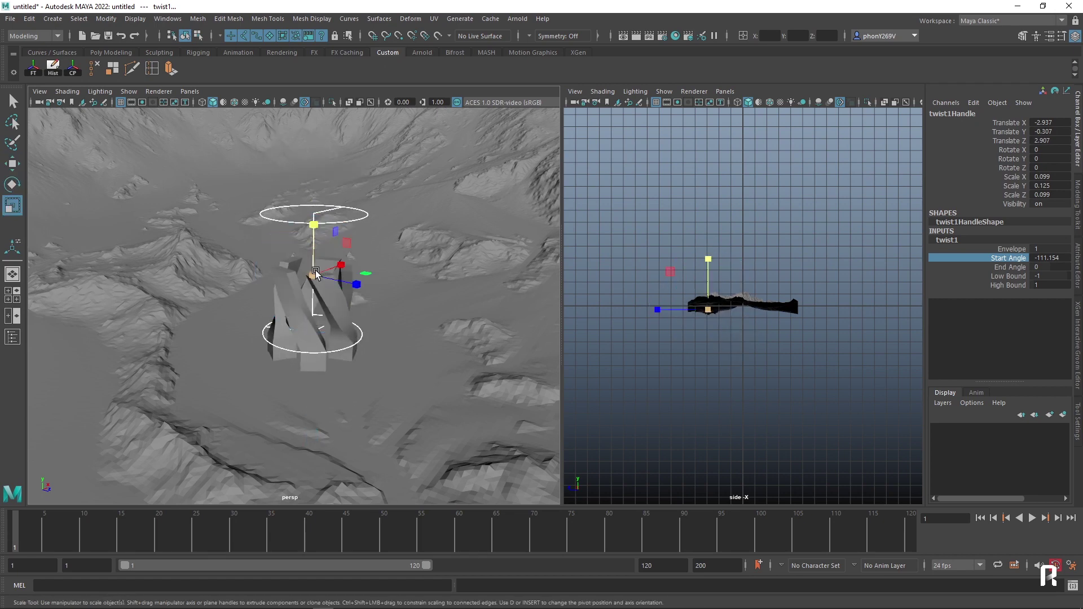
pyautogui.moveTo(302, 218)
pyautogui.mouseDown(button='middle')
pyautogui.moveTo(286, 272)
pyautogui.moveTo(299, 255)
pyautogui.moveTo(320, 261)
pyautogui.moveTo(320, 286)
pyautogui.moveTo(321, 272)
pyautogui.mouseUp(button='middle')
pyautogui.press('w')
pyautogui.moveTo(399, 316)
pyautogui.keyDown('alt'); pyautogui.mouseDown()
pyautogui.moveTo(408, 311)
pyautogui.moveTo(362, 327)
pyautogui.mouseUp(); pyautogui.keyUp('alt')
pyautogui.press('r')
pyautogui.moveTo(339, 330); pyautogui.dragTo(358, 326, button='middle')
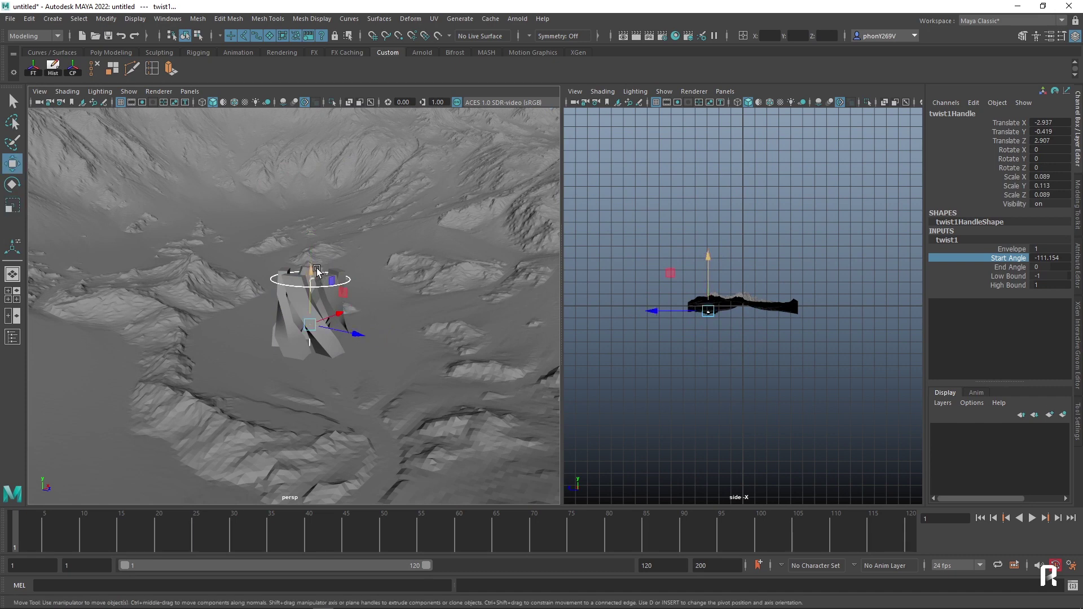
pyautogui.press('w')
pyautogui.moveTo(310, 276); pyautogui.dragTo(311, 256)
pyautogui.keyDown('alt'); pyautogui.moveTo(311, 256); pyautogui.dragTo(368, 327); pyautogui.keyUp('alt')
# Reselect group1 via the twisted column mesh.
pyautogui.click(295, 285)
pyautogui.press('Up')
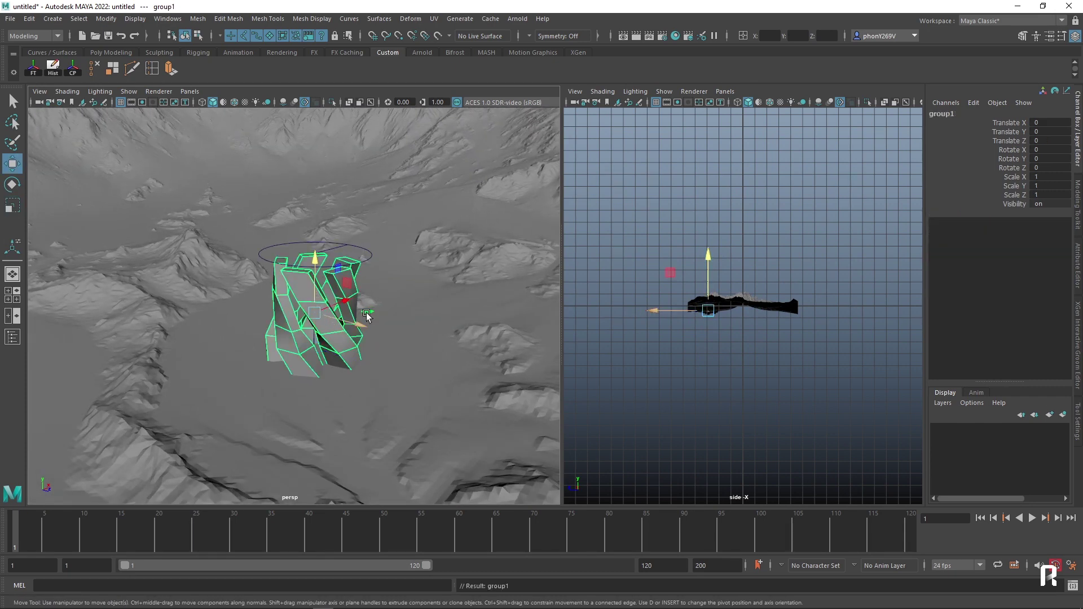
pyautogui.click(411, 18)
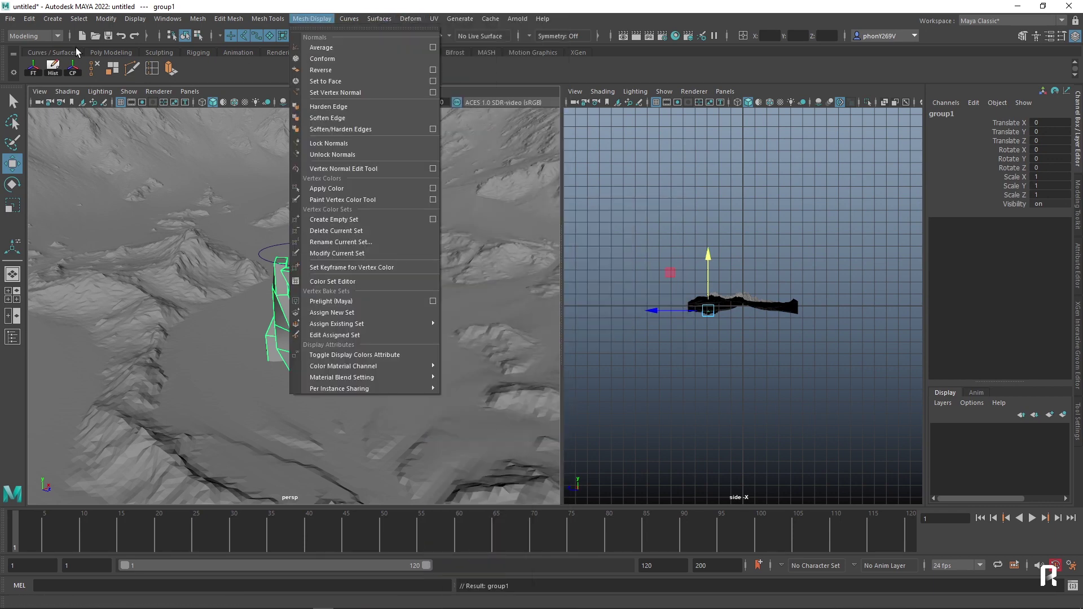
# Add a Flare nonlinear deformer to the group from the Animation menu set.
pyautogui.click(49, 36)
pyautogui.click(24, 71)
pyautogui.click(312, 19)
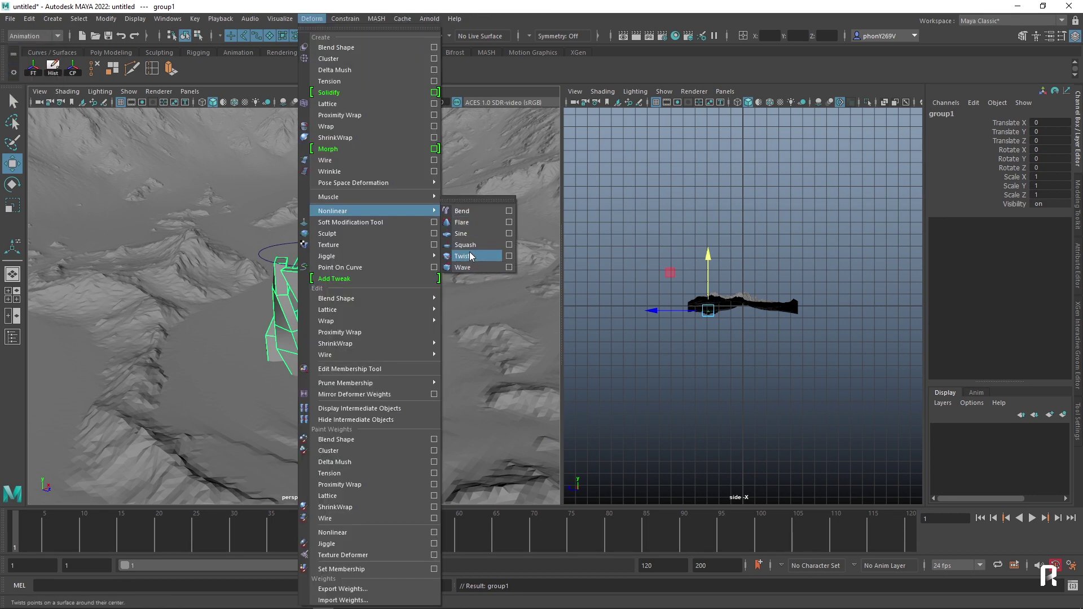
pyautogui.click(465, 223)
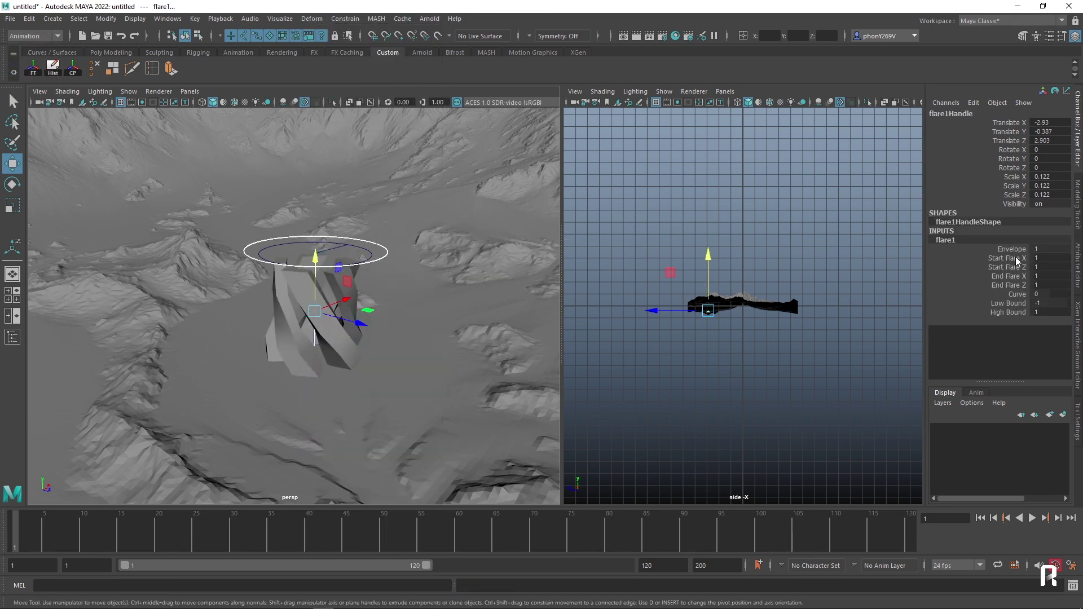
# Set the flare's Start Flare X/Z to 1.2 and End Flare X/Z to 0.3.
pyautogui.click(1017, 259)
pyautogui.keyDown('shift'); pyautogui.click(1011, 267); pyautogui.keyUp('shift')
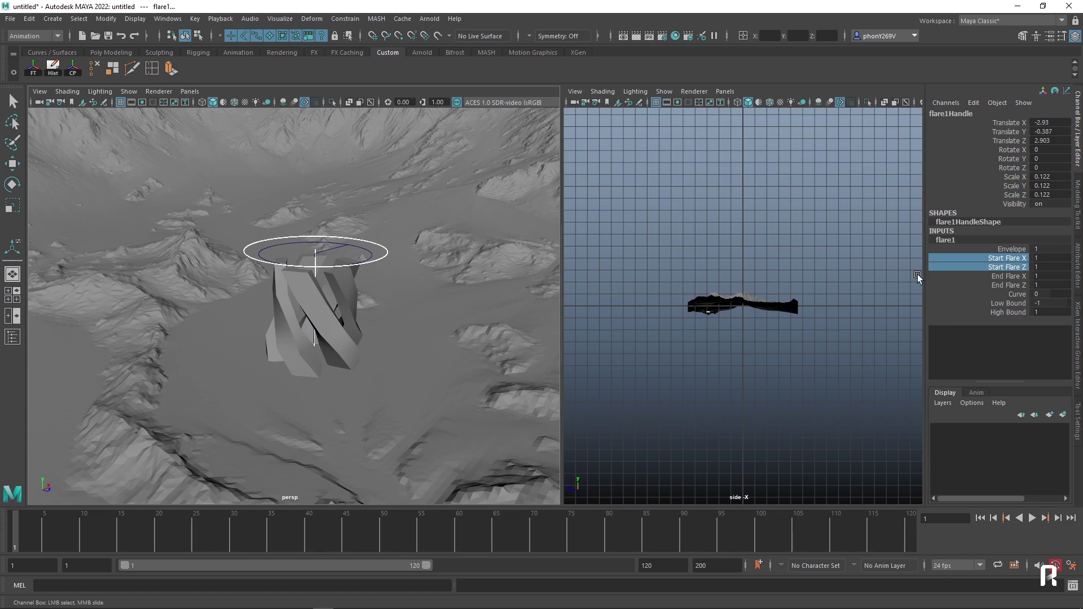
pyautogui.moveTo(745, 307); pyautogui.dragTo(760, 303, button='middle')
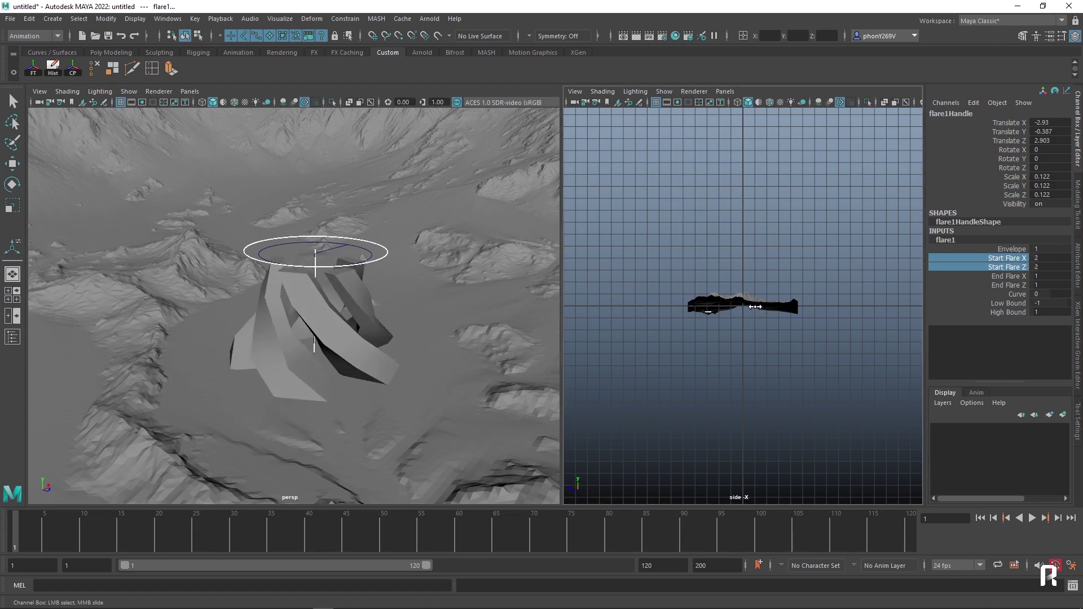
pyautogui.moveTo(1022, 276); pyautogui.dragTo(1019, 286)
pyautogui.moveTo(778, 334); pyautogui.dragTo(406, 338, button='middle')
pyautogui.moveTo(406, 339)
pyautogui.keyDown('alt'); pyautogui.mouseDown()
pyautogui.moveTo(466, 286)
pyautogui.moveTo(416, 314)
pyautogui.moveTo(401, 290)
pyautogui.moveTo(443, 290)
pyautogui.moveTo(396, 300)
pyautogui.moveTo(414, 310)
pyautogui.moveTo(359, 312)
pyautogui.moveTo(375, 314)
pyautogui.moveTo(332, 262)
pyautogui.moveTo(404, 234)
pyautogui.moveTo(394, 268)
pyautogui.moveTo(418, 303)
pyautogui.mouseUp(); pyautogui.keyUp('alt')
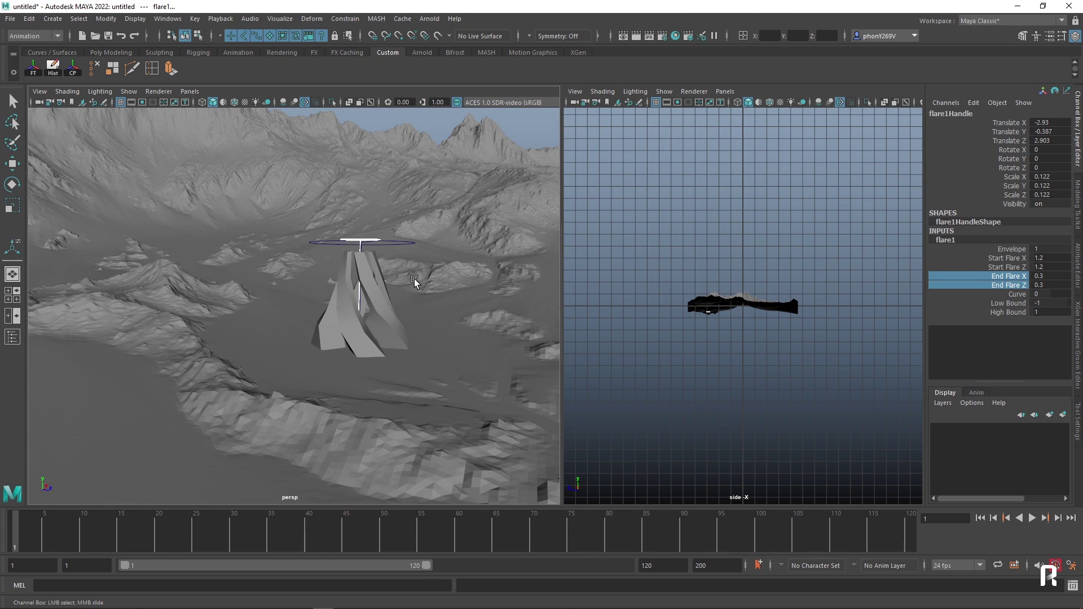
# Create a polygon cube on the spire and shrink it to a tiny block.
pyautogui.click(103, 51)
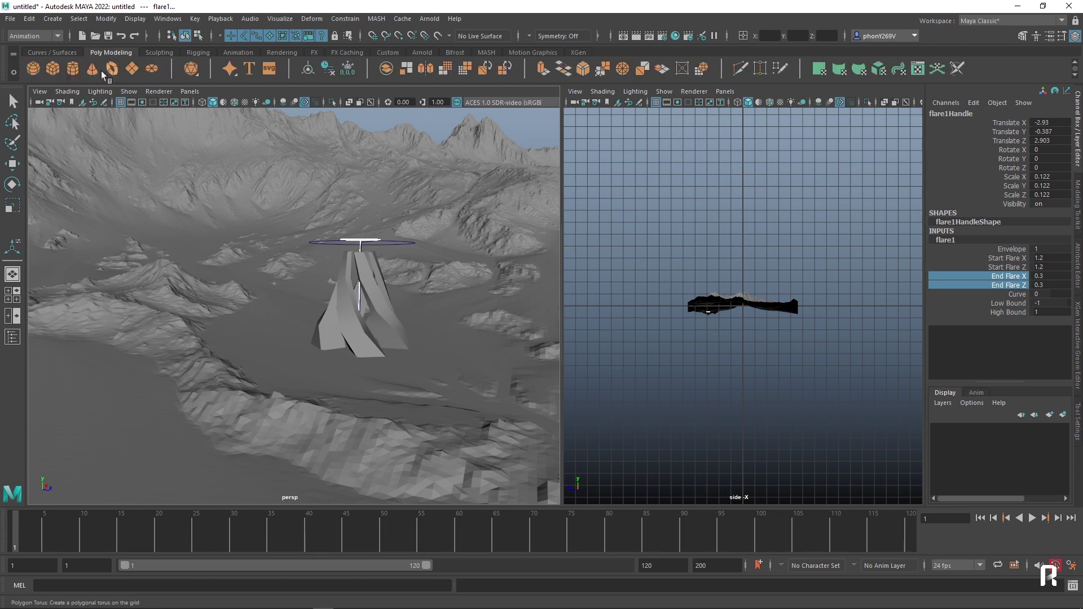
pyautogui.click(53, 68)
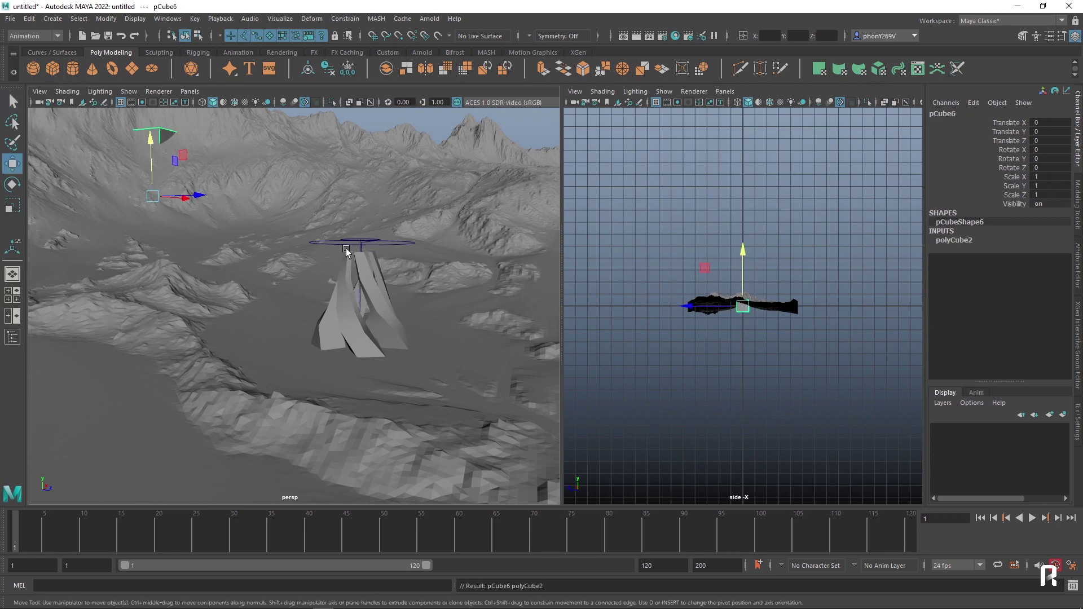
pyautogui.moveTo(343, 313); pyautogui.dragTo(348, 313, button='middle')
pyautogui.press('f')
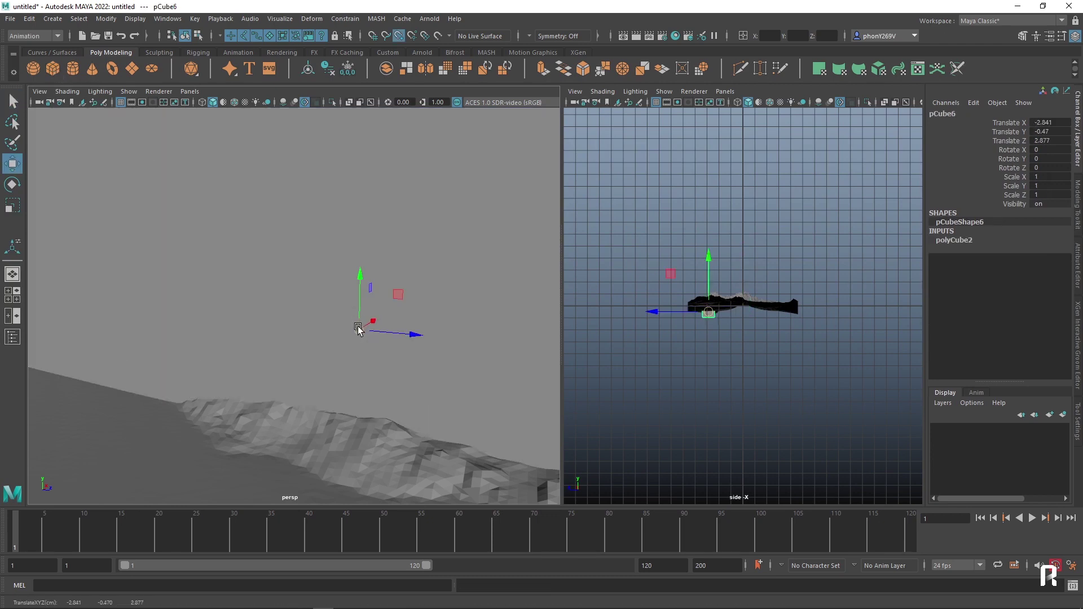
pyautogui.press('r')
pyautogui.moveTo(362, 326); pyautogui.dragTo(158, 333)
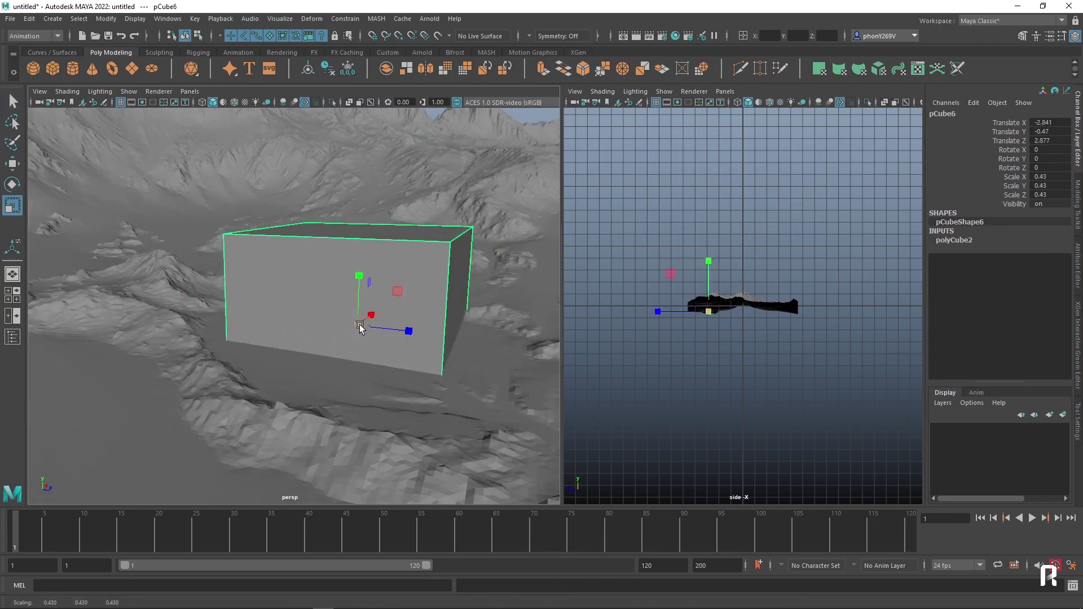
pyautogui.moveTo(359, 326); pyautogui.dragTo(339, 328)
pyautogui.scroll(5, 338, 283)
# Duplicate the block, shift the copies, and make one a thin tall pillar.
pyautogui.press('w')
pyautogui.scroll(5, 327, 253)
pyautogui.hotkey('ctrl', 'd')
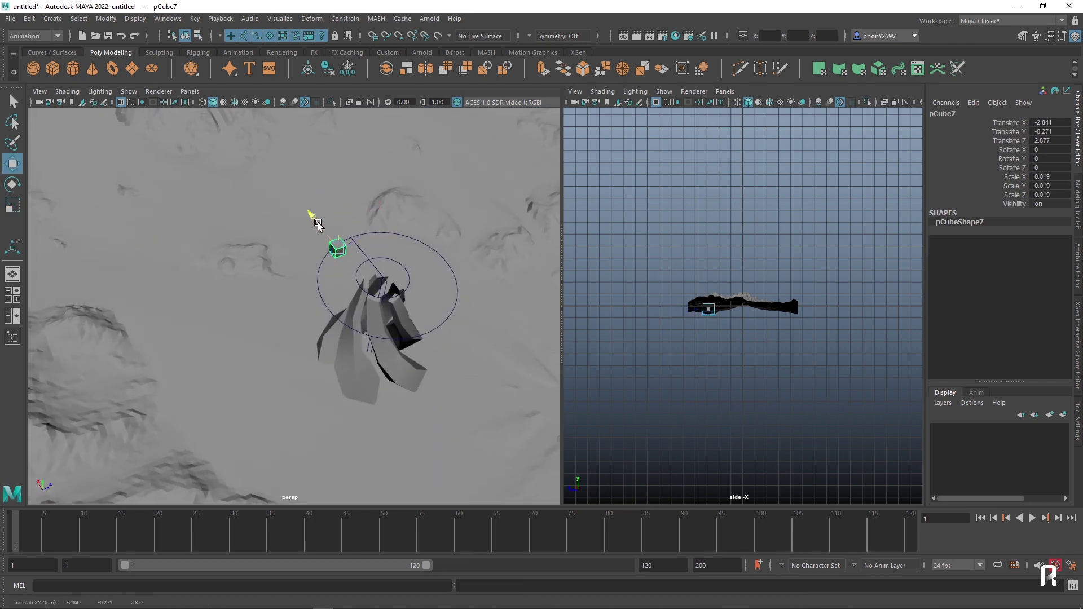
pyautogui.moveTo(317, 222)
pyautogui.mouseDown()
pyautogui.moveTo(339, 250)
pyautogui.moveTo(380, 154)
pyautogui.mouseUp()
pyautogui.press('r')
pyautogui.hotkey('ctrl', 'd')
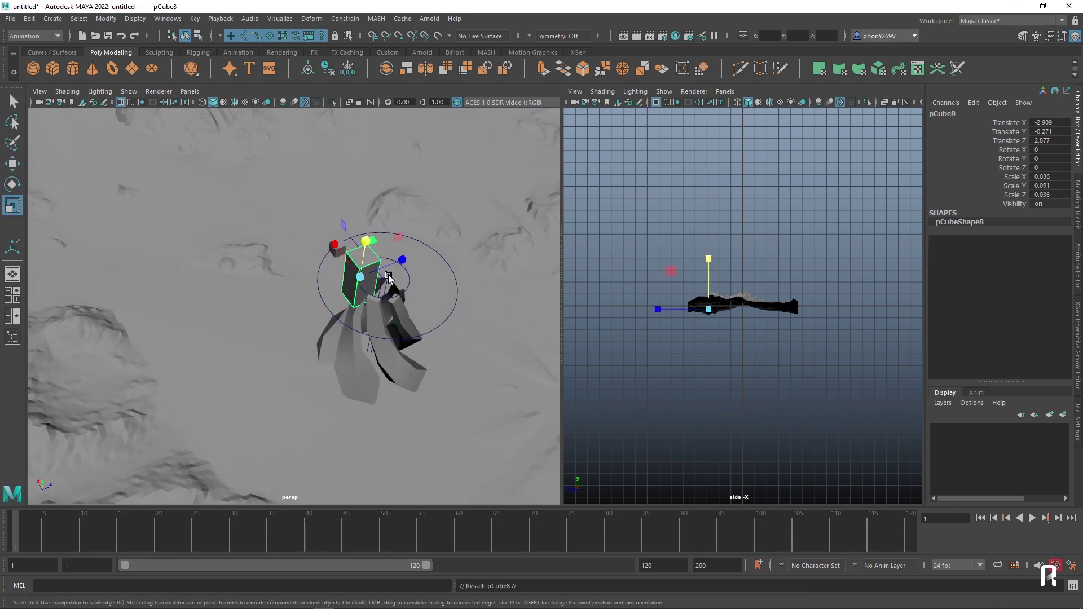
pyautogui.press('w')
pyautogui.moveTo(389, 273)
pyautogui.mouseDown()
pyautogui.moveTo(398, 268)
pyautogui.moveTo(351, 235)
pyautogui.mouseUp()
pyautogui.press('r')
pyautogui.moveTo(418, 257); pyautogui.dragTo(419, 184)
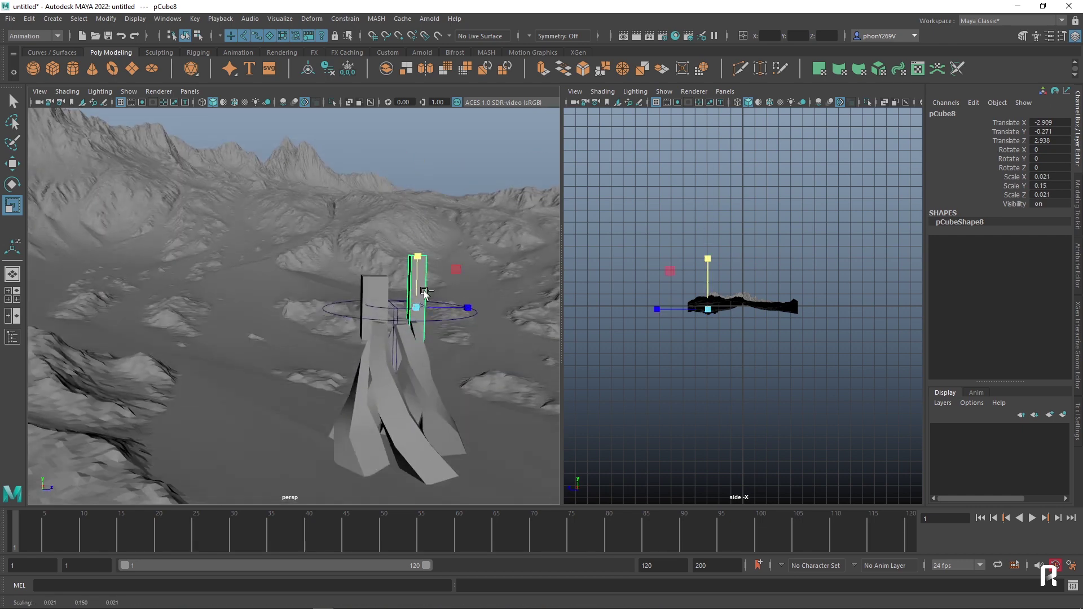
# Duplicate the pillar twice, placing the copies beside it along Z.
pyautogui.hotkey('ctrl', 'd')
pyautogui.press('w')
pyautogui.moveTo(424, 292)
pyautogui.mouseDown()
pyautogui.moveTo(395, 332)
pyautogui.moveTo(385, 328)
pyautogui.mouseUp()
pyautogui.press('r')
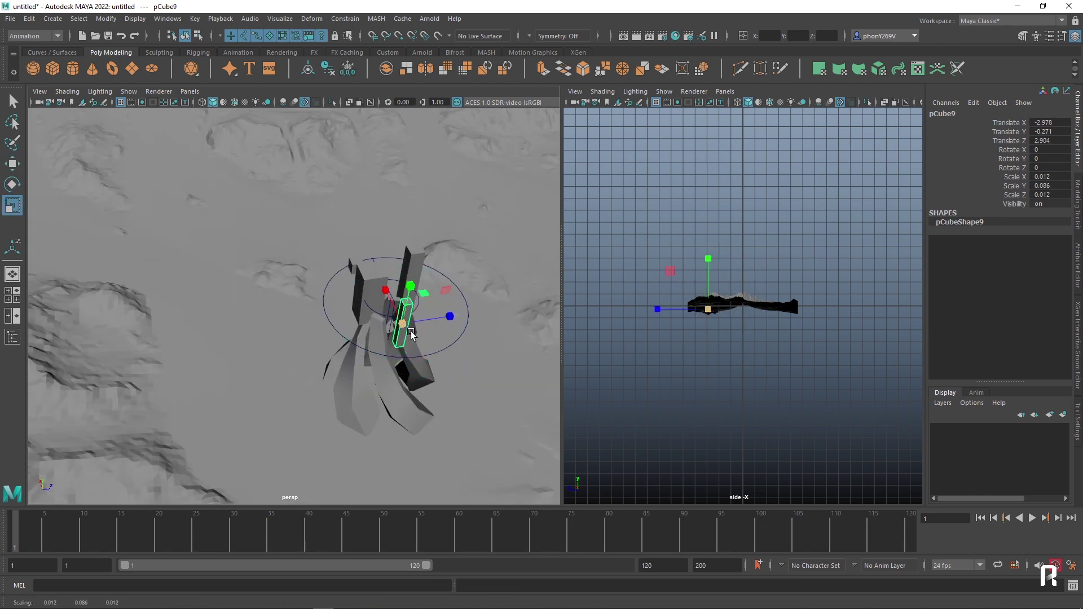
pyautogui.hotkey('ctrl', 'd')
pyautogui.press('w')
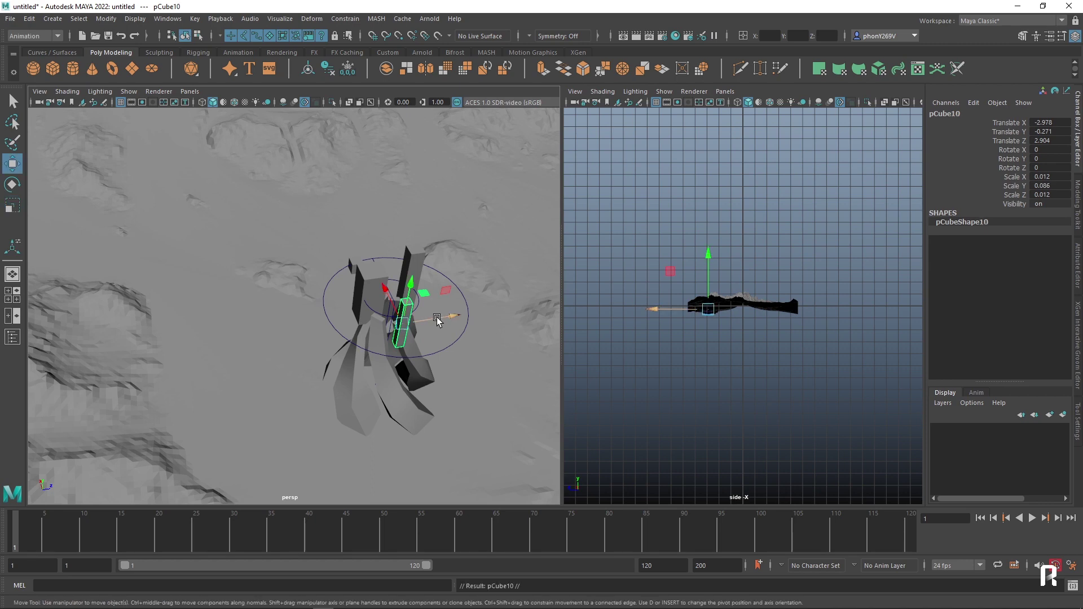
pyautogui.moveTo(438, 314)
pyautogui.mouseDown()
pyautogui.moveTo(367, 335)
pyautogui.moveTo(378, 264)
pyautogui.moveTo(384, 322)
pyautogui.mouseUp()
pyautogui.press('r')
# Flatten a block and widen it into a slab.
pyautogui.moveTo(427, 361)
pyautogui.keyDown('alt'); pyautogui.mouseDown()
pyautogui.moveTo(372, 343)
pyautogui.moveTo(384, 337)
pyautogui.mouseUp(); pyautogui.keyUp('alt')
pyautogui.press('space')
pyautogui.keyDown('alt'); pyautogui.moveTo(452, 338); pyautogui.dragTo(458, 186); pyautogui.keyUp('alt')
pyautogui.moveTo(458, 186)
pyautogui.mouseDown()
pyautogui.moveTo(454, 210)
pyautogui.moveTo(629, 181)
pyautogui.mouseUp()
pyautogui.moveTo(458, 222)
pyautogui.mouseDown()
pyautogui.moveTo(544, 161)
pyautogui.moveTo(575, 214)
pyautogui.moveTo(516, 180)
pyautogui.mouseUp()
# Duplicate the slab, turning one copy -32.552 degrees and shifting another along X.
pyautogui.hotkey('ctrl', 'd')
pyautogui.press('w')
pyautogui.press('e')
pyautogui.hotkey('ctrl', 'd')
pyautogui.press('w')
pyautogui.hotkey('ctrl', 'd')
pyautogui.moveTo(389, 187)
pyautogui.mouseDown()
pyautogui.moveTo(314, 178)
pyautogui.moveTo(412, 198)
pyautogui.moveTo(444, 229)
pyautogui.moveTo(440, 257)
pyautogui.mouseUp()
# Thicken and slightly widen the small flat slab.
pyautogui.click(444, 229)
pyautogui.click(439, 219)
pyautogui.press('r')
pyautogui.moveTo(438, 206); pyautogui.dragTo(452, 150)
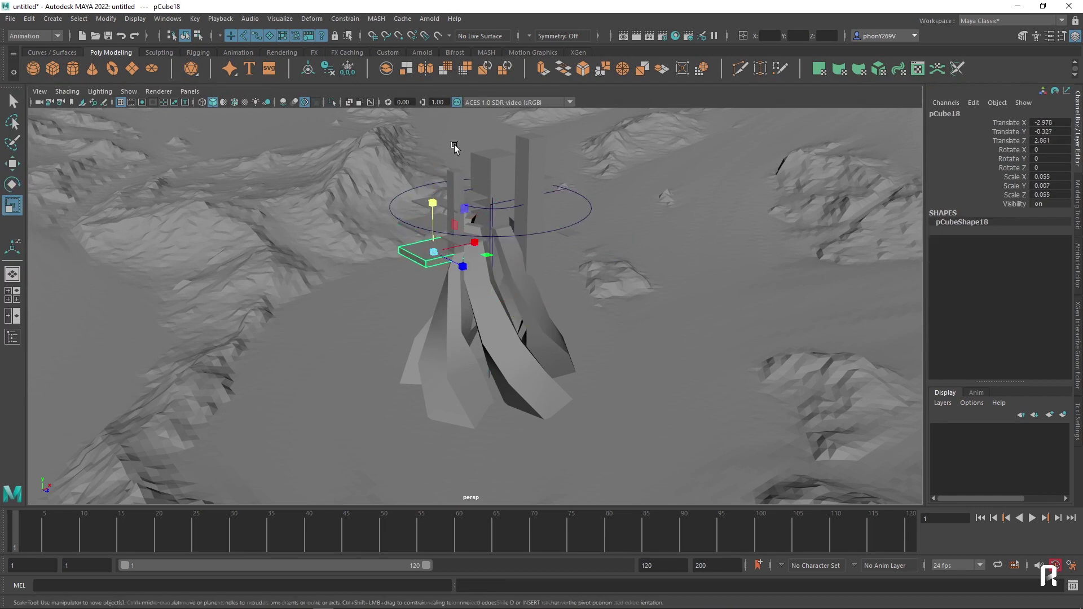
pyautogui.press('w')
pyautogui.press('r')
pyautogui.moveTo(433, 251); pyautogui.dragTo(511, 235)
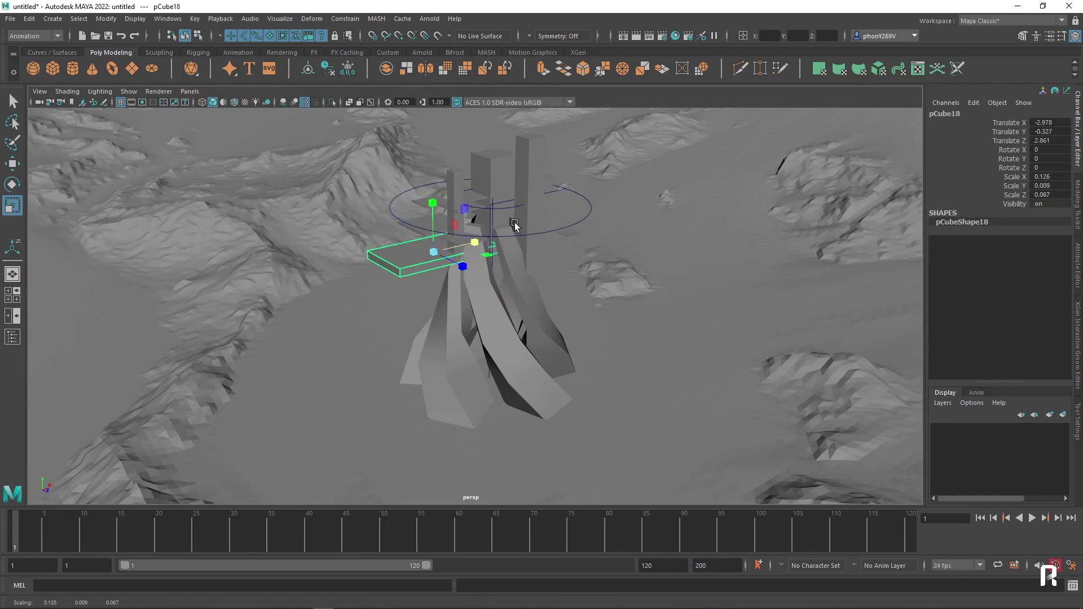
# Duplicate the widened slab, raising and rescaling copies up to pCube21.
pyautogui.press('w')
pyautogui.hotkey('ctrl', 'd')
pyautogui.moveTo(473, 189); pyautogui.dragTo(474, 104)
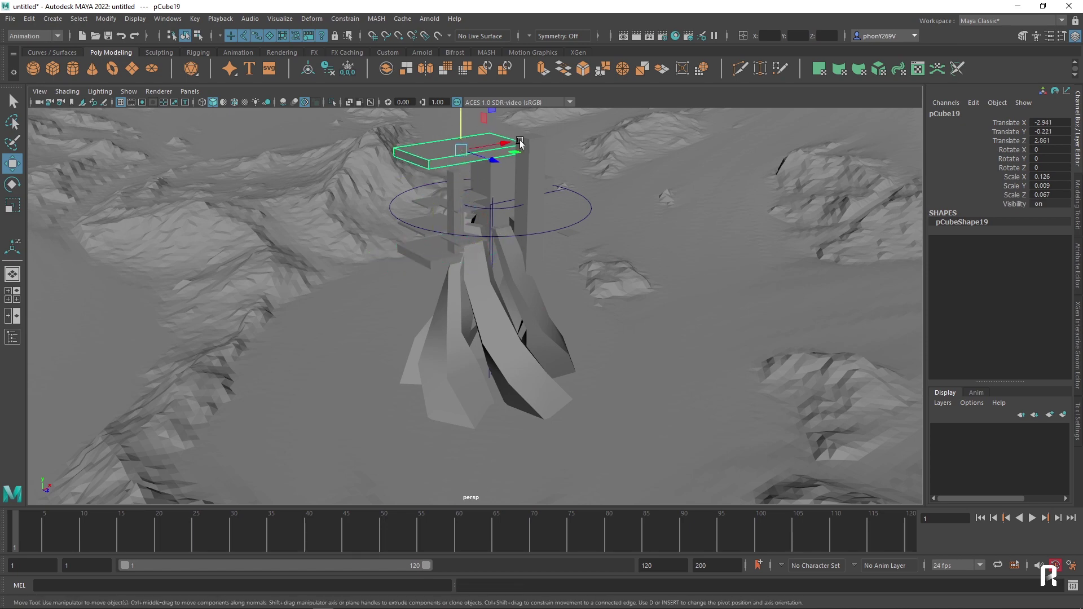
pyautogui.moveTo(511, 142)
pyautogui.mouseDown()
pyautogui.moveTo(546, 130)
pyautogui.moveTo(511, 145)
pyautogui.moveTo(495, 136)
pyautogui.moveTo(473, 165)
pyautogui.moveTo(489, 259)
pyautogui.moveTo(522, 225)
pyautogui.moveTo(316, 164)
pyautogui.mouseUp()
pyautogui.hotkey('ctrl', 'd')
pyautogui.press('r')
pyautogui.press('w')
pyautogui.press('r')
pyautogui.press('w')
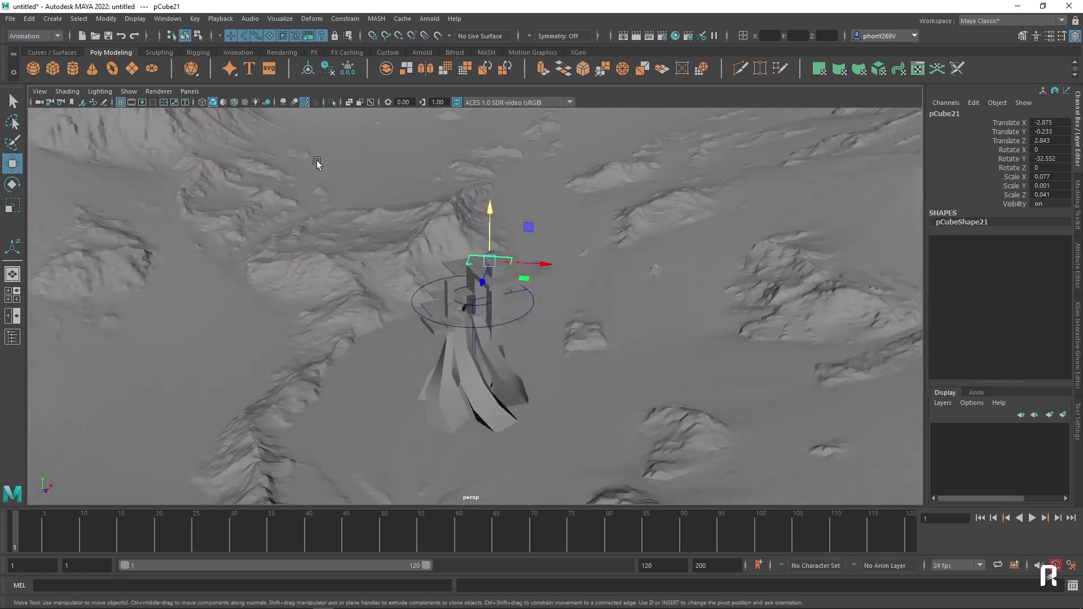
# Open the Outliner and dock it beside the viewport.
pyautogui.click(167, 18)
pyautogui.click(196, 155)
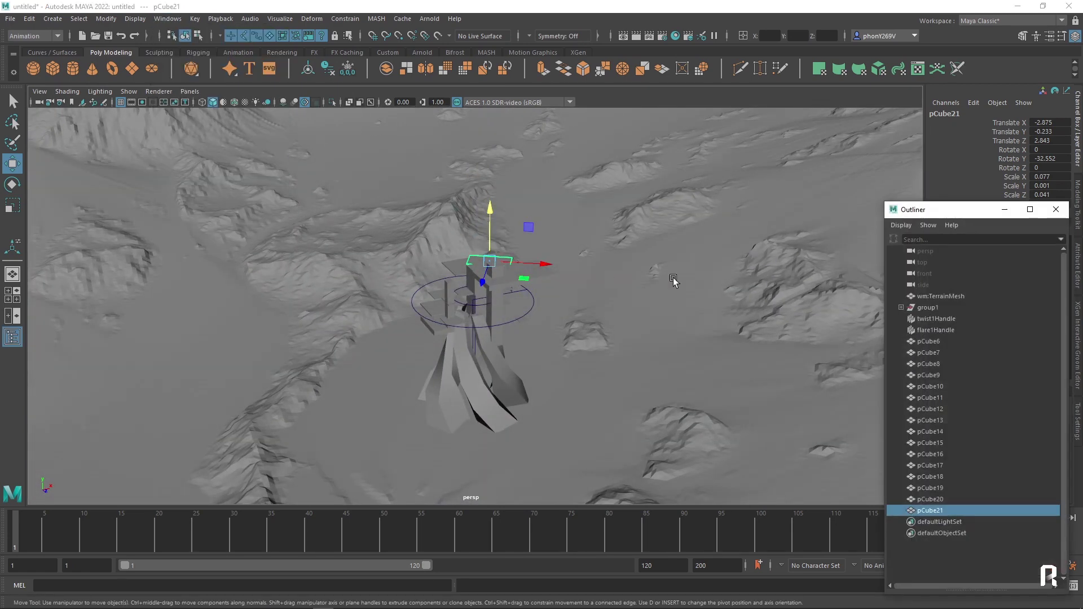
pyautogui.moveTo(982, 210); pyautogui.dragTo(899, 109)
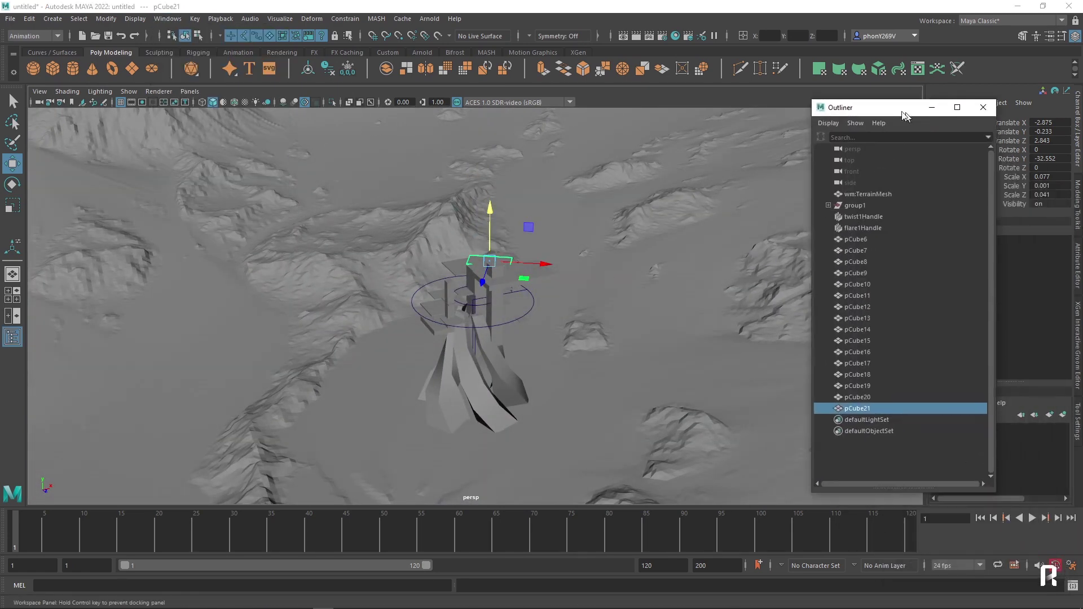
# Select pCube6 through pCube21 in the Outliner and group them as group2.
pyautogui.click(858, 289)
pyautogui.click(858, 307)
pyautogui.click(854, 263)
pyautogui.click(852, 240)
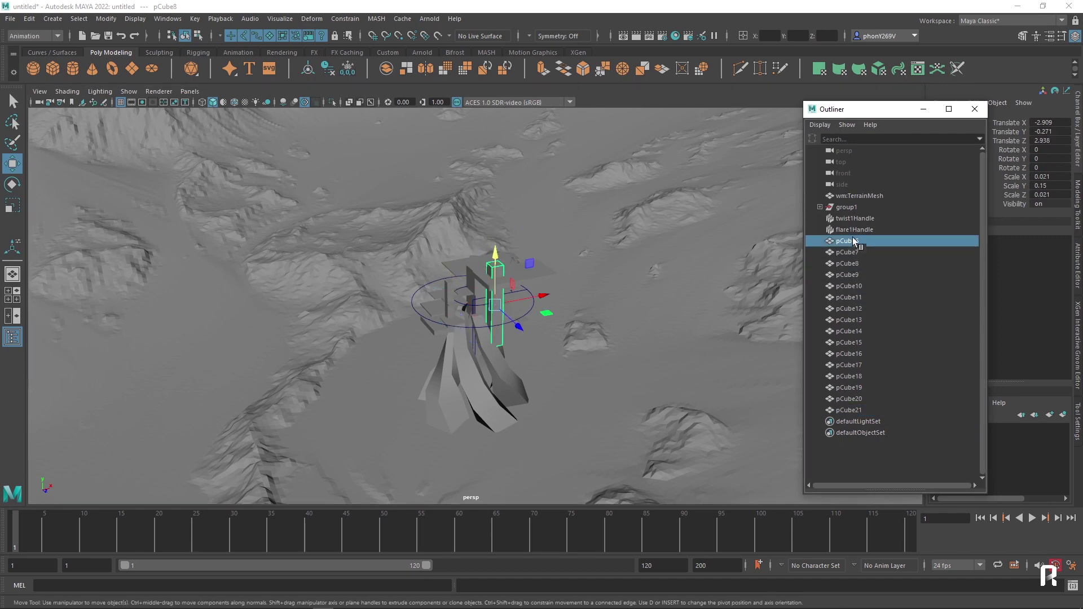
pyautogui.keyDown('shift'); pyautogui.click(856, 410); pyautogui.keyUp('shift')
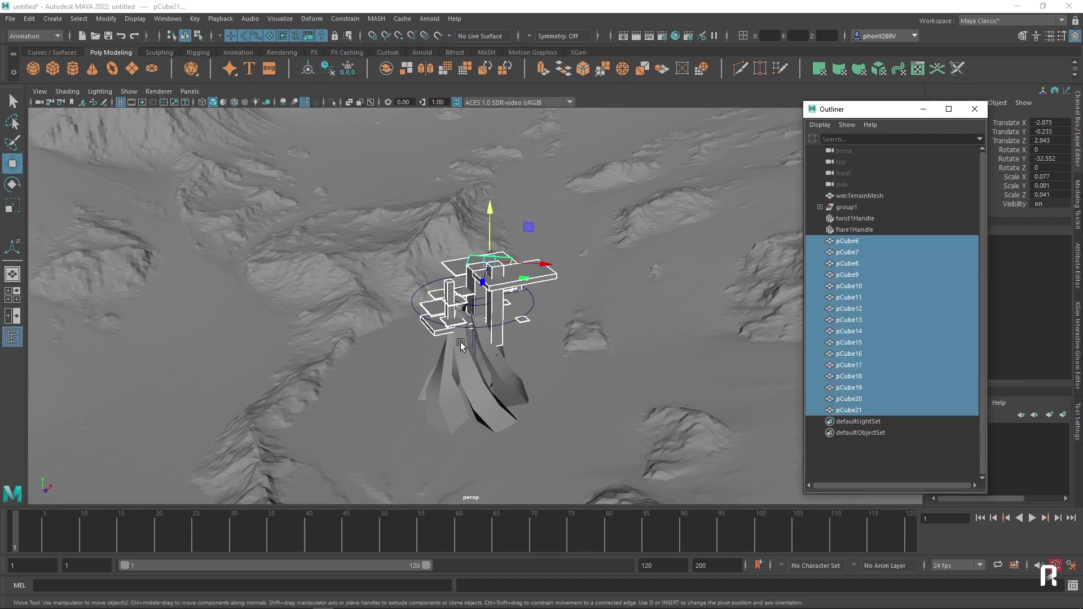
pyautogui.keyDown('alt'); pyautogui.moveTo(461, 342); pyautogui.dragTo(552, 332); pyautogui.keyUp('alt')
pyautogui.hotkey('ctrl', 'g')
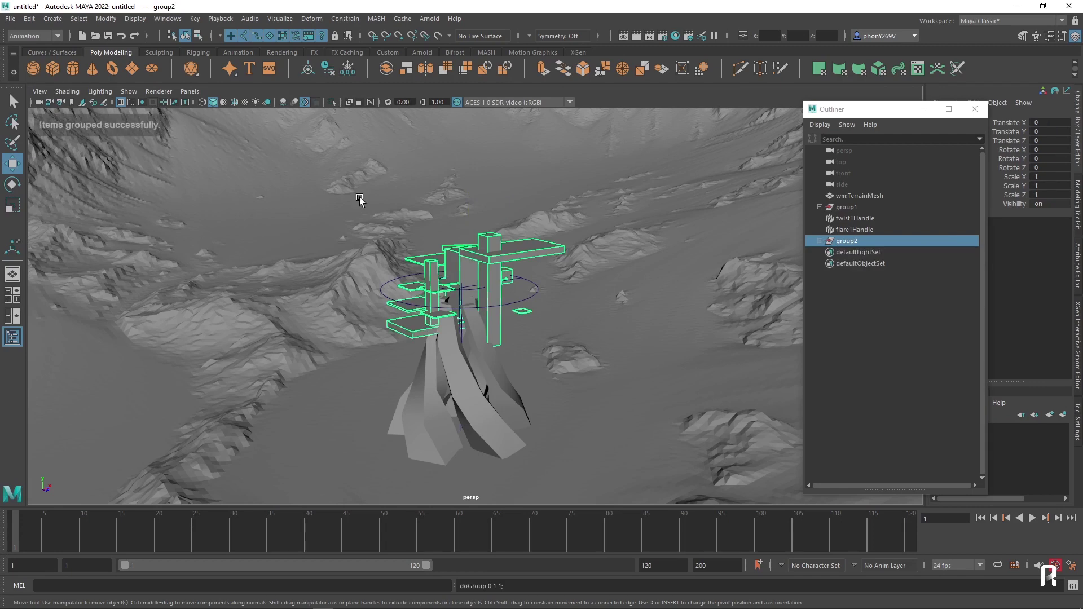
pyautogui.click(388, 52)
pyautogui.moveTo(440, 169)
pyautogui.keyDown('alt'); pyautogui.mouseDown()
pyautogui.moveTo(502, 272)
pyautogui.moveTo(576, 241)
pyautogui.mouseUp(); pyautogui.keyUp('alt')
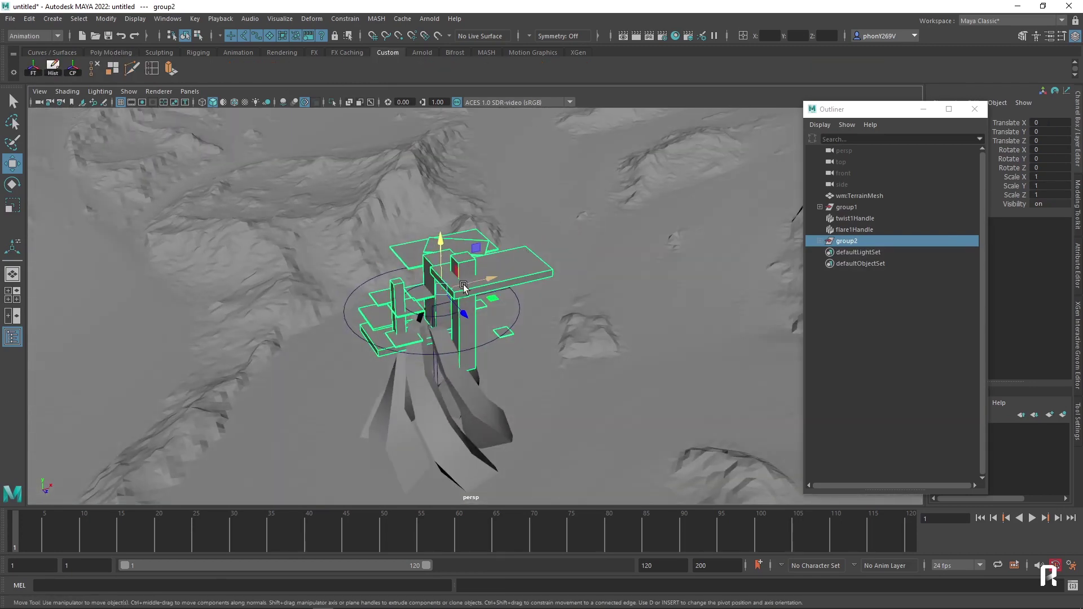
# Duplicate the block cluster and lower the copy, group4, down the spire.
pyautogui.hotkey('ctrl', 'd')
pyautogui.moveTo(464, 286)
pyautogui.mouseDown()
pyautogui.moveTo(462, 361)
pyautogui.moveTo(374, 368)
pyautogui.mouseUp()
pyautogui.press('e')
pyautogui.press('w')
pyautogui.hotkey('shift', 'd')
pyautogui.press('e')
pyautogui.press('r')
pyautogui.press('w')
pyautogui.moveTo(380, 323)
pyautogui.mouseDown()
pyautogui.moveTo(419, 402)
pyautogui.moveTo(413, 334)
pyautogui.moveTo(472, 334)
pyautogui.moveTo(385, 369)
pyautogui.mouseUp()
# Make further rotated and scaled copies of the cluster up to group7.
pyautogui.hotkey('ctrl', 'd')
pyautogui.press('e')
pyautogui.press('r')
pyautogui.hotkey('ctrl', 'd')
pyautogui.hotkey('ctrl', 'd')
pyautogui.press('e')
pyautogui.press('w')
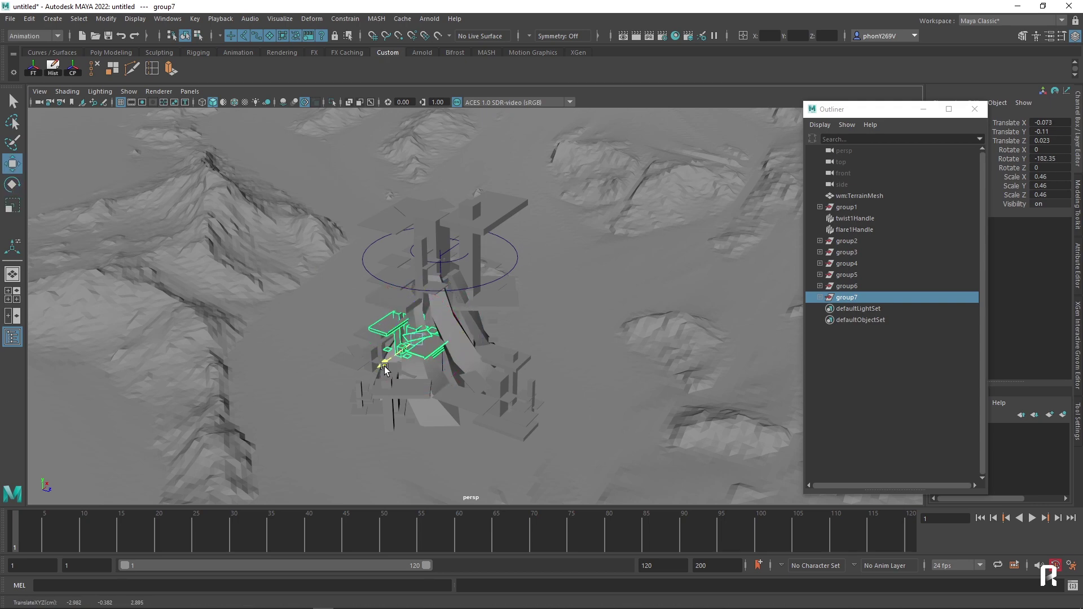
pyautogui.hotkey('shift', 'd')
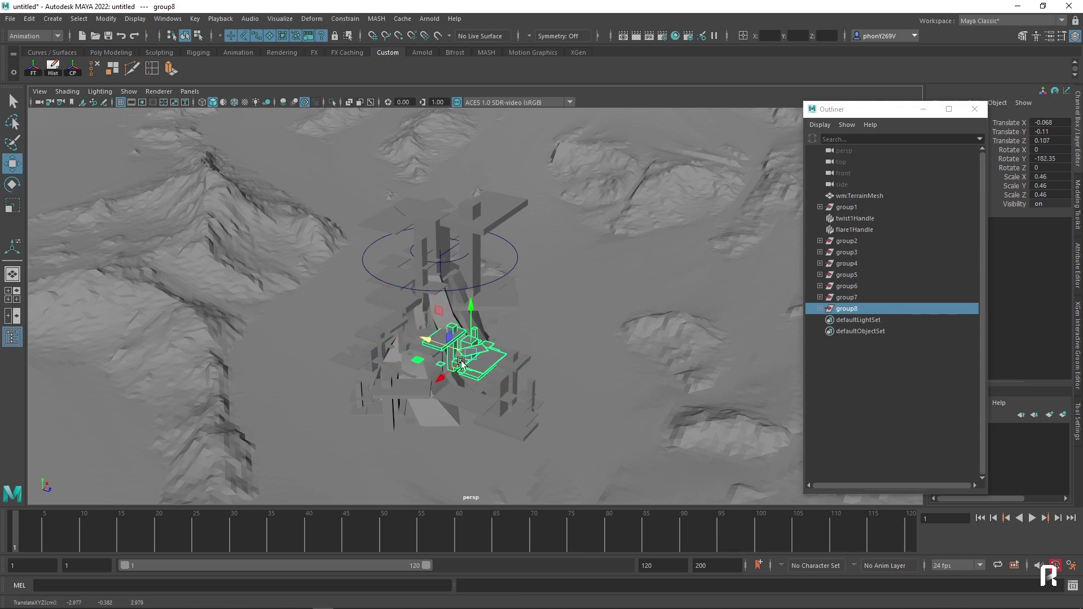
# Duplicate into group9, rescale it and raise it higher up the tower.
pyautogui.moveTo(446, 350)
pyautogui.keyDown('alt'); pyautogui.mouseDown()
pyautogui.moveTo(506, 268)
pyautogui.moveTo(458, 289)
pyautogui.moveTo(458, 170)
pyautogui.moveTo(458, 248)
pyautogui.moveTo(485, 228)
pyautogui.moveTo(424, 256)
pyautogui.moveTo(521, 295)
pyautogui.moveTo(573, 281)
pyautogui.moveTo(641, 290)
pyautogui.moveTo(433, 296)
pyautogui.mouseUp(); pyautogui.keyUp('alt')
pyautogui.hotkey('shift', 'd')
pyautogui.press('r')
pyautogui.press('w')
pyautogui.moveTo(476, 262)
pyautogui.keyDown('alt'); pyautogui.mouseDown()
pyautogui.moveTo(457, 277)
pyautogui.moveTo(478, 293)
pyautogui.moveTo(507, 271)
pyautogui.mouseUp(); pyautogui.keyUp('alt')
pyautogui.press('r')
pyautogui.press('w')
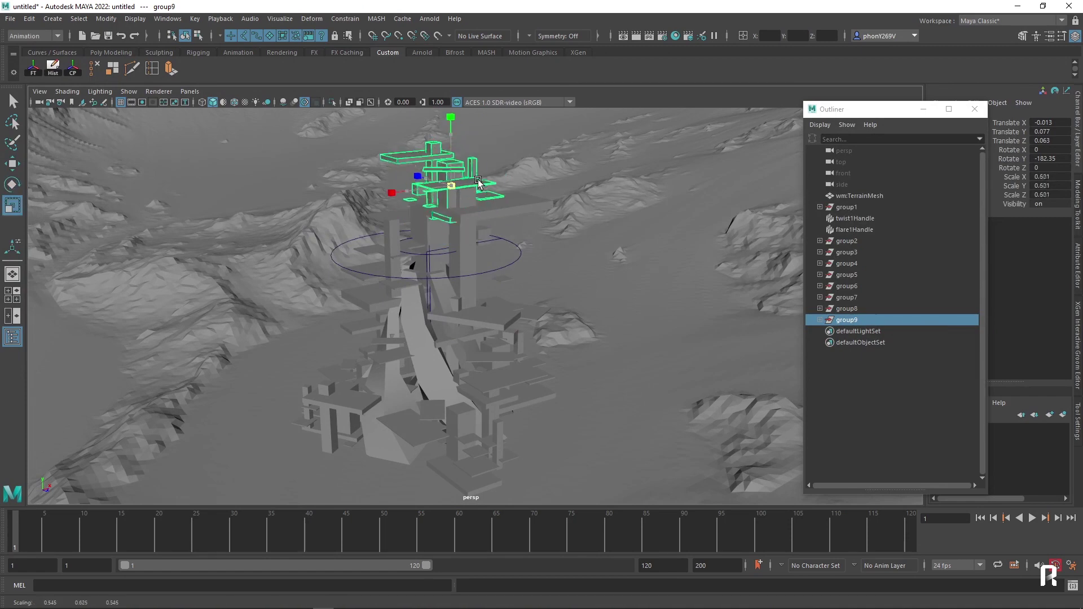
pyautogui.moveTo(503, 179)
pyautogui.keyDown('alt'); pyautogui.mouseDown()
pyautogui.moveTo(466, 204)
pyautogui.moveTo(474, 119)
pyautogui.moveTo(429, 212)
pyautogui.moveTo(404, 214)
pyautogui.moveTo(444, 236)
pyautogui.moveTo(432, 229)
pyautogui.mouseUp(); pyautogui.keyUp('alt')
# Duplicate into group10, rotate and scale it, then lower it slightly.
pyautogui.hotkey('ctrl', 'd')
pyautogui.press('e')
pyautogui.press('w')
pyautogui.press('e')
pyautogui.press('r')
pyautogui.press('w')
pyautogui.moveTo(438, 161)
pyautogui.mouseDown()
pyautogui.moveTo(439, 305)
pyautogui.moveTo(531, 313)
pyautogui.moveTo(494, 456)
pyautogui.mouseUp()
# Add copies group11 through group14, placing each at a new height on the tower.
pyautogui.hotkey('ctrl', 'd')
pyautogui.press('e')
pyautogui.press('r')
pyautogui.press('w')
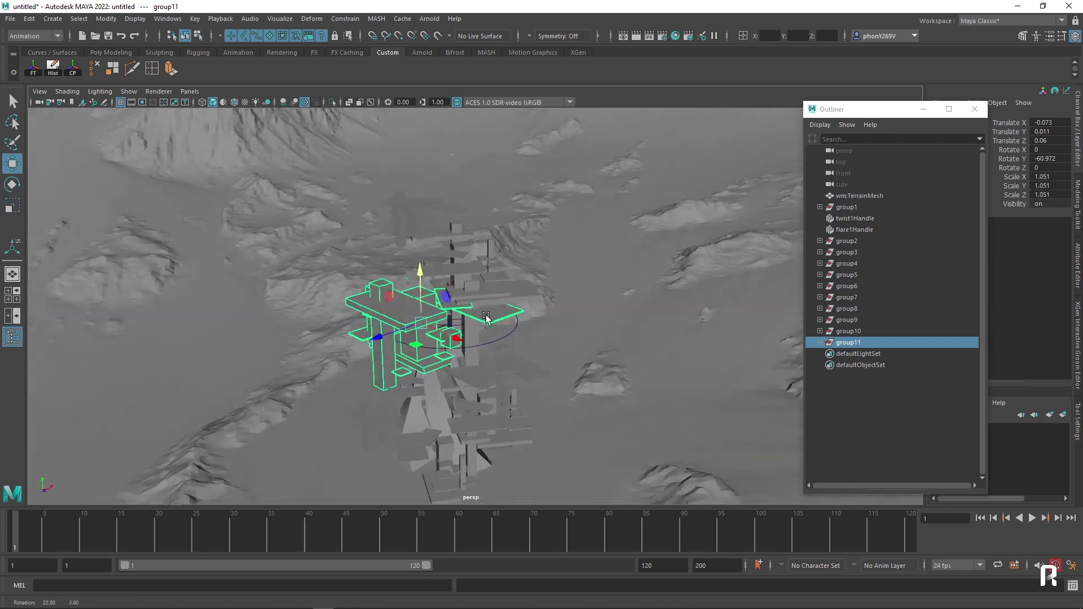
pyautogui.hotkey('ctrl', 'd')
pyautogui.moveTo(427, 324)
pyautogui.mouseDown()
pyautogui.moveTo(488, 197)
pyautogui.moveTo(474, 297)
pyautogui.mouseUp()
pyautogui.hotkey('ctrl', 'd')
pyautogui.hotkey('ctrl', 'd')
pyautogui.moveTo(487, 232); pyautogui.dragTo(486, 347)
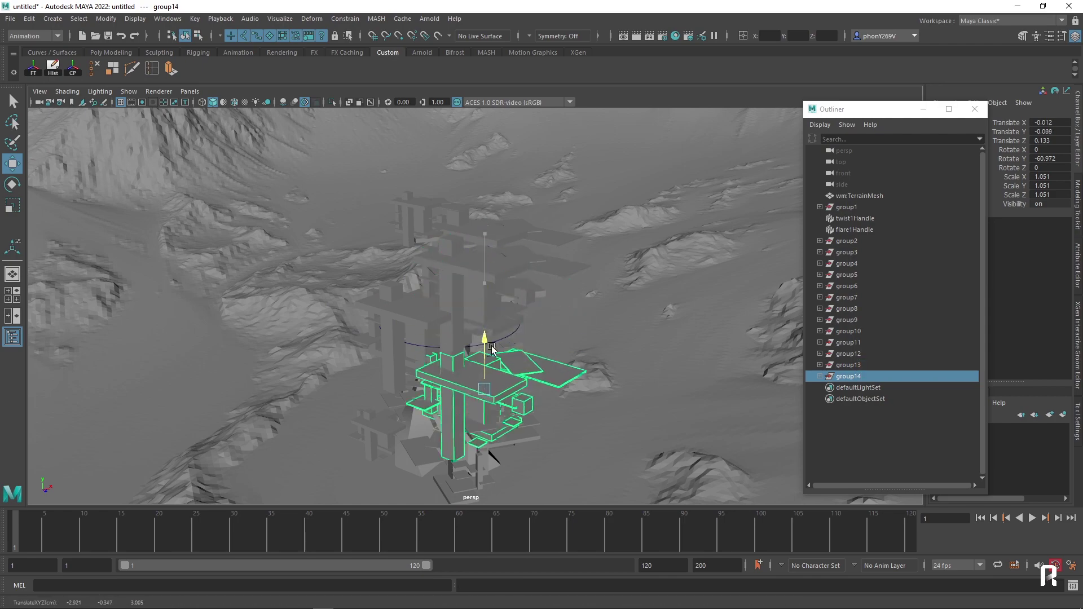
# Select group11 through group14 in the Outliner and group them as group15.
pyautogui.keyDown('ctrl'); pyautogui.click(853, 344); pyautogui.keyUp('ctrl')
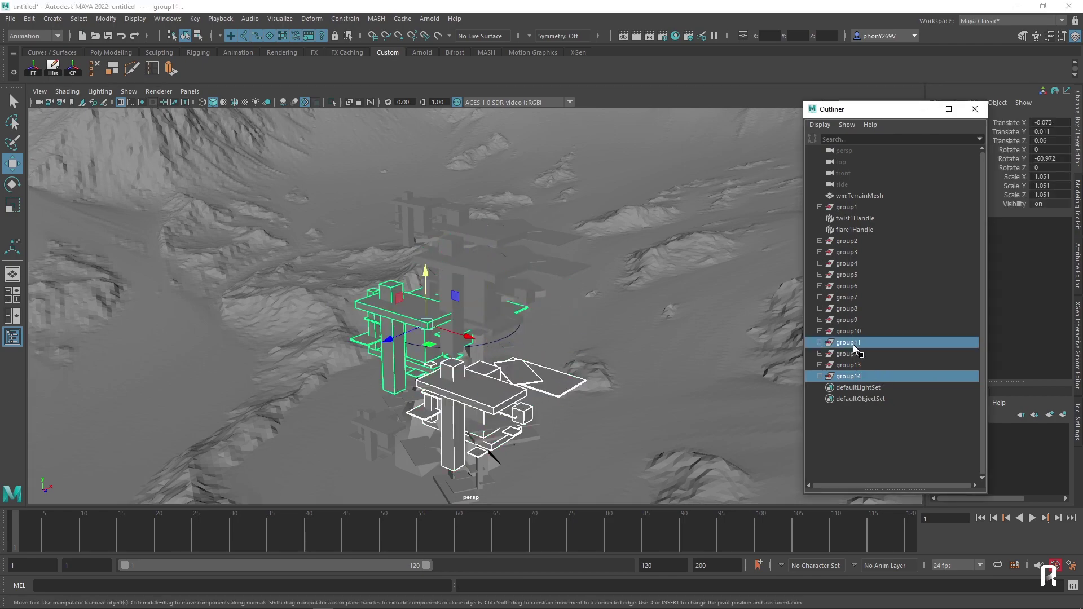
pyautogui.keyDown('ctrl'); pyautogui.click(859, 353); pyautogui.keyUp('ctrl')
pyautogui.keyDown('ctrl'); pyautogui.click(858, 364); pyautogui.keyUp('ctrl')
pyautogui.moveTo(603, 283)
pyautogui.keyDown('alt'); pyautogui.mouseDown()
pyautogui.moveTo(496, 266)
pyautogui.moveTo(597, 293)
pyautogui.moveTo(490, 135)
pyautogui.mouseUp(); pyautogui.keyUp('alt')
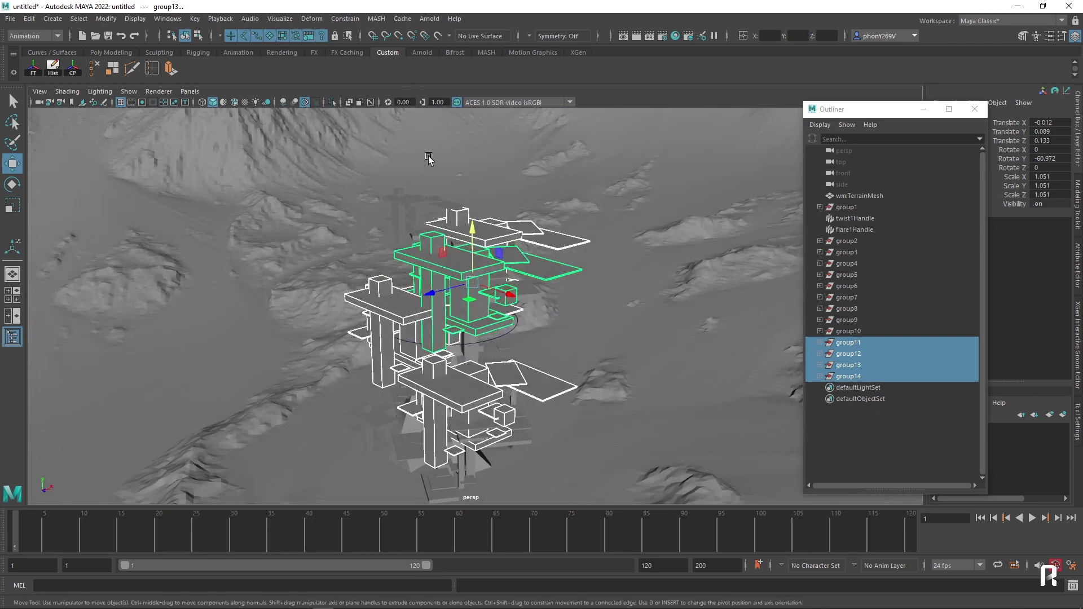
pyautogui.hotkey('ctrl', 'g')
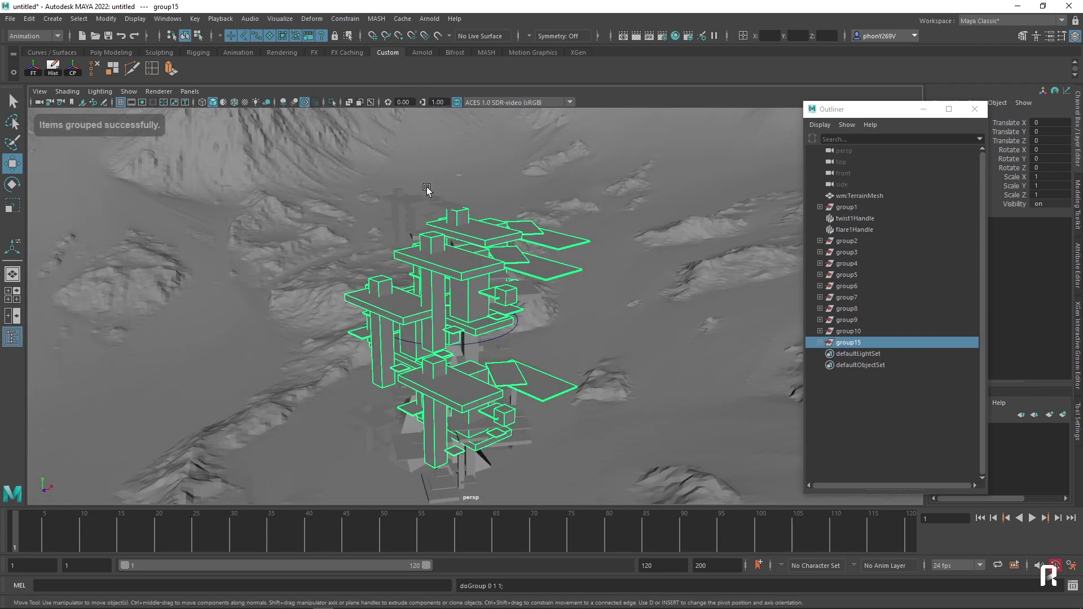
pyautogui.keyDown('alt'); pyautogui.moveTo(226, 282); pyautogui.dragTo(338, 254); pyautogui.keyUp('alt')
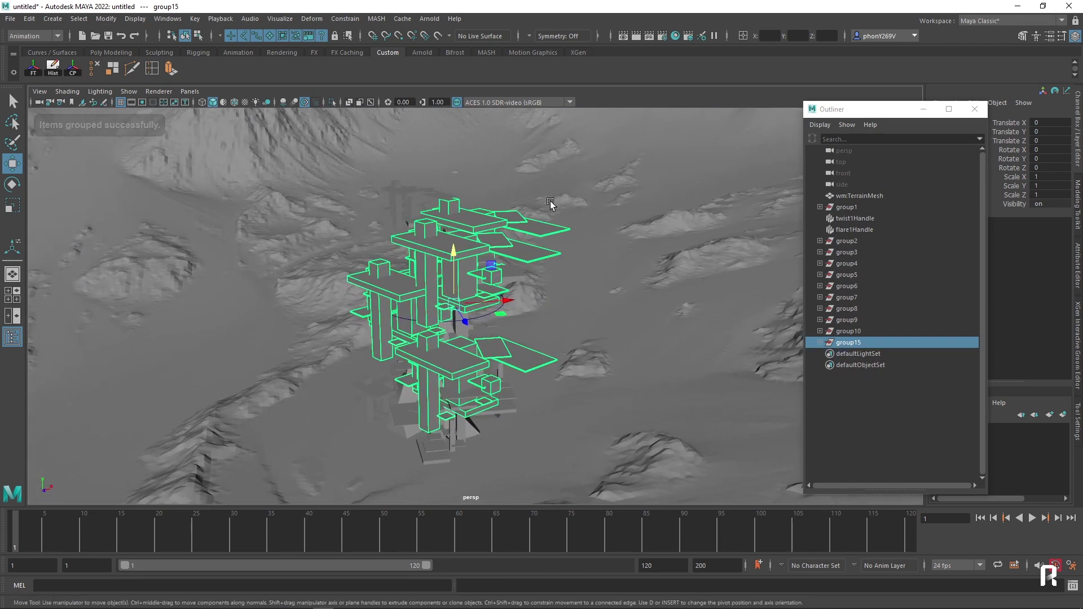
pyautogui.click(311, 19)
pyautogui.moveTo(333, 211)
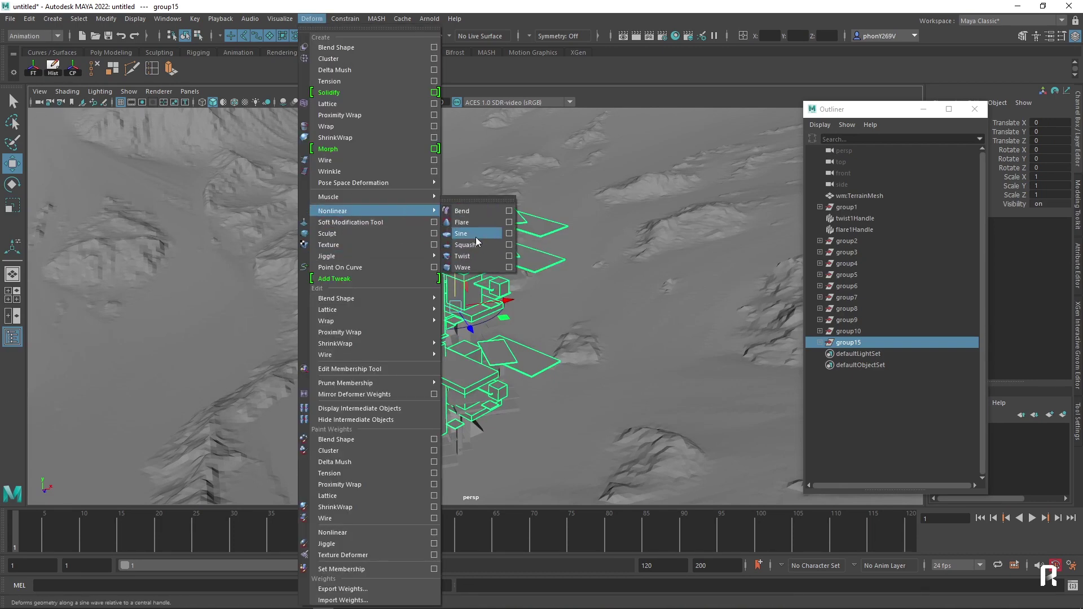
# Add a Flare deformer with Start Flare 1.1 and End Flare 0.3.
pyautogui.click(473, 224)
pyautogui.click(923, 109)
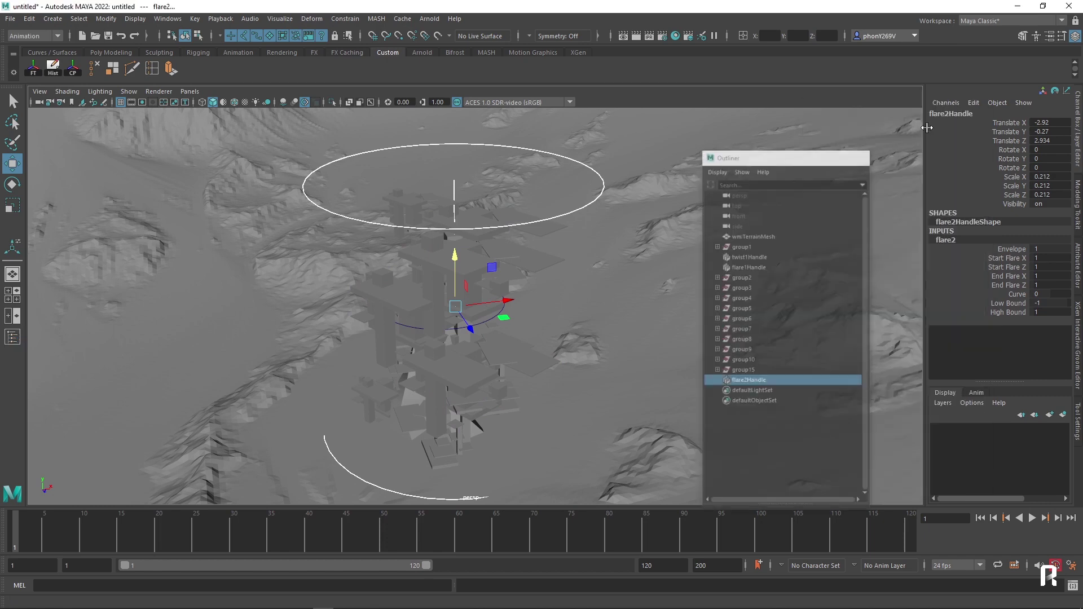
pyautogui.moveTo(1010, 259); pyautogui.dragTo(1011, 268)
pyautogui.moveTo(836, 276)
pyautogui.mouseDown(button='middle')
pyautogui.moveTo(701, 272)
pyautogui.moveTo(726, 252)
pyautogui.mouseUp(button='middle')
pyautogui.moveTo(1010, 277); pyautogui.dragTo(1010, 285)
pyautogui.moveTo(728, 265); pyautogui.dragTo(757, 270, button='middle')
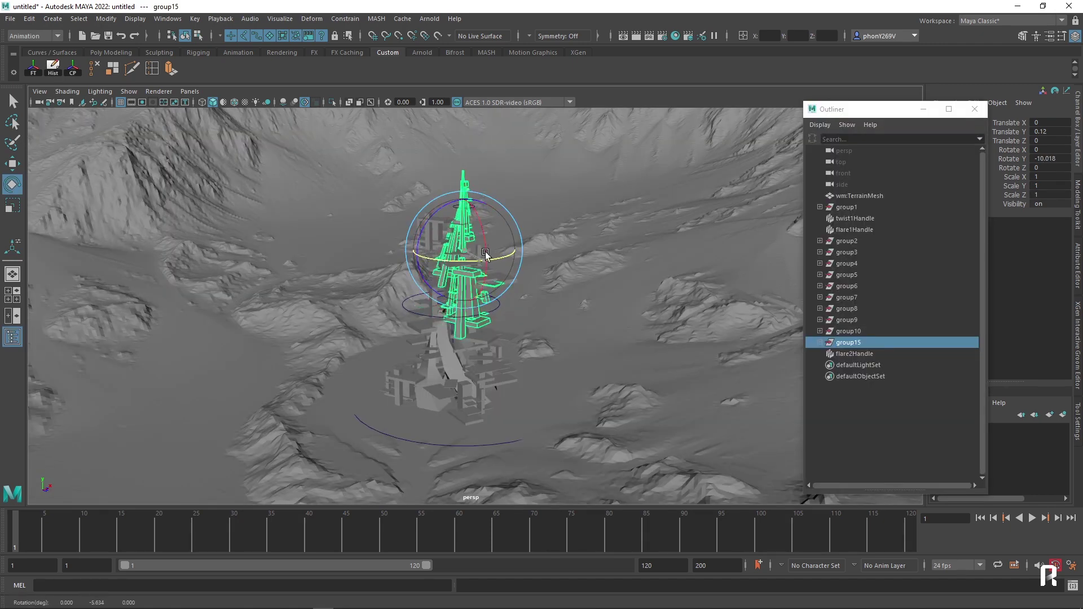
# Add a Twist deformer, twist2, to group15 and spiral the blocks up the spire.
pyautogui.moveTo(485, 257)
pyautogui.mouseDown()
pyautogui.moveTo(462, 260)
pyautogui.moveTo(456, 213)
pyautogui.moveTo(483, 413)
pyautogui.mouseUp()
pyautogui.hotkey('ctrl', 'z')
pyautogui.press('w')
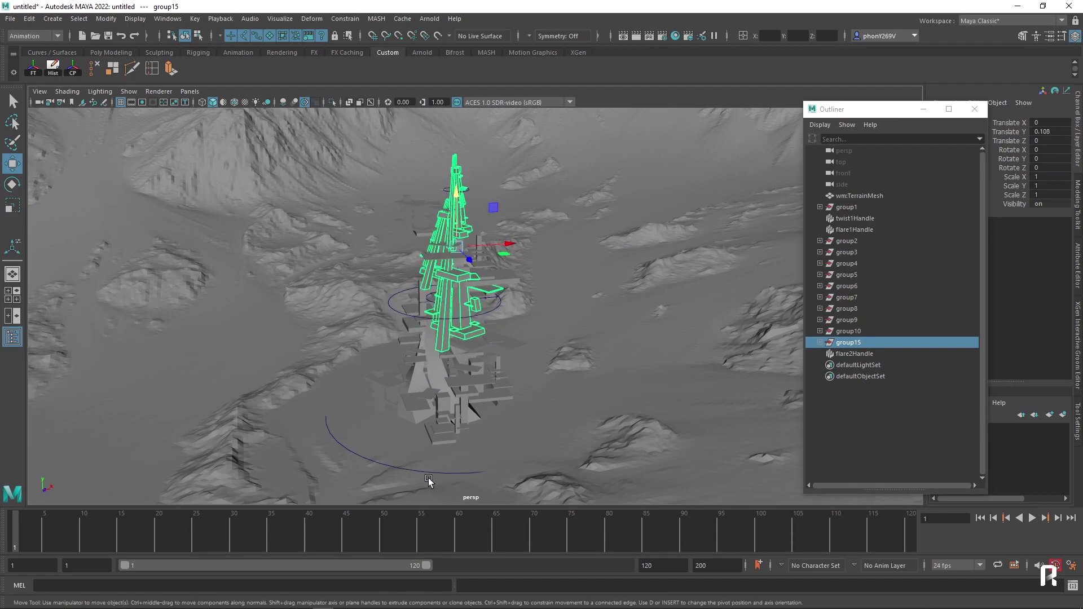
pyautogui.click(429, 477)
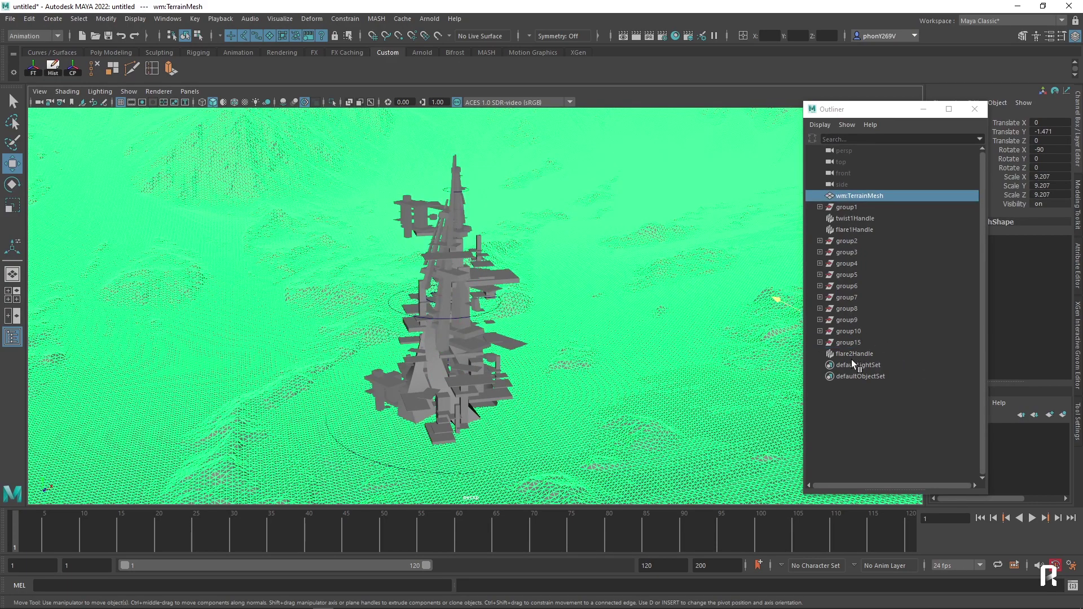
pyautogui.click(846, 343)
pyautogui.click(312, 18)
pyautogui.click(468, 257)
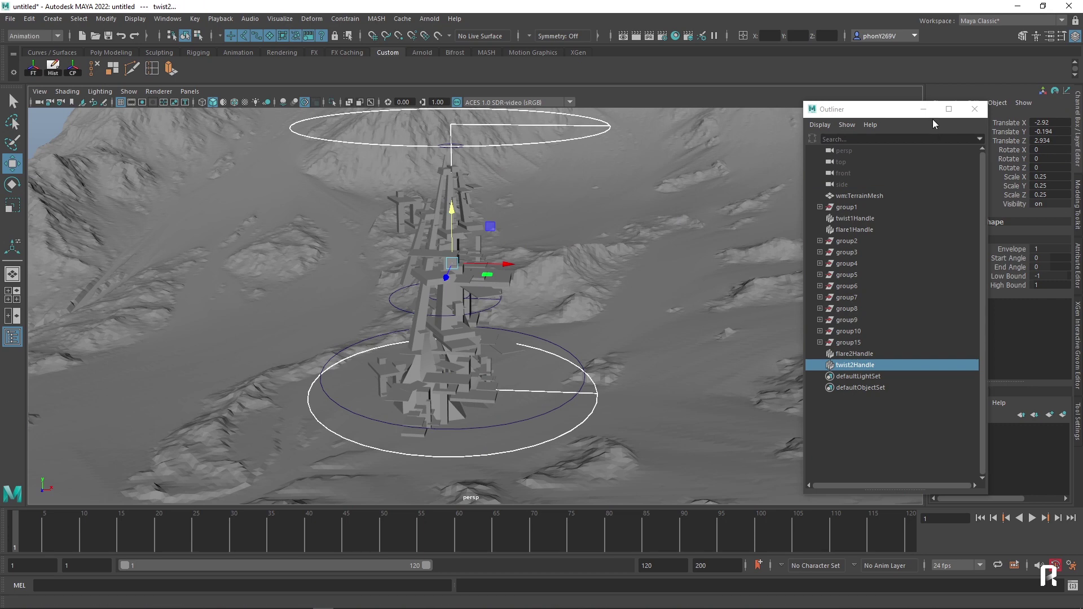
pyautogui.click(975, 109)
pyautogui.moveTo(1007, 259); pyautogui.dragTo(713, 327, button='middle')
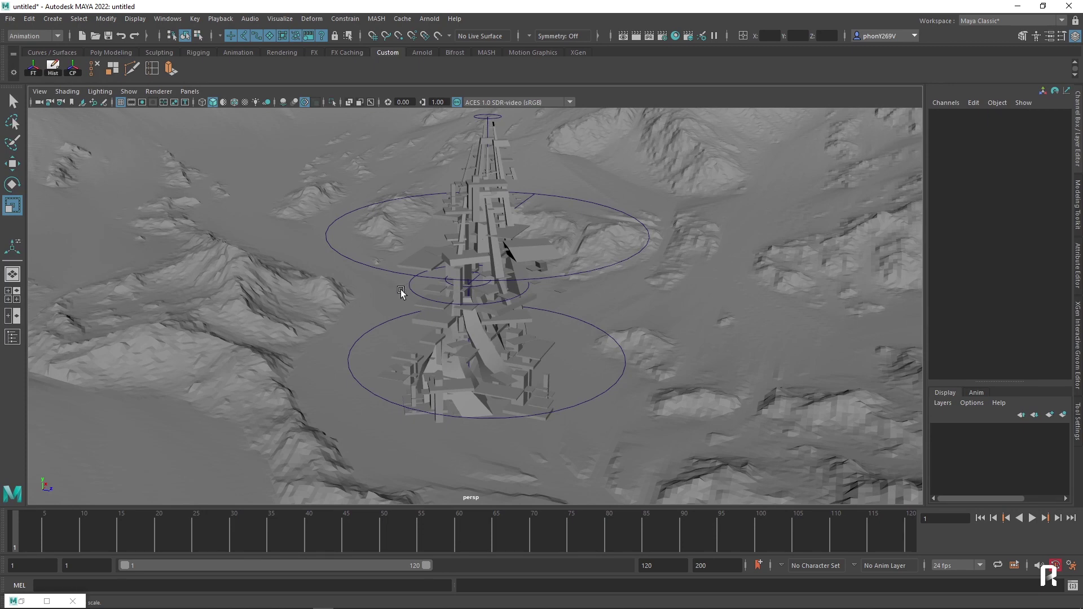
# Create a tiny, thin poly cube and place it beside the tower base.
pyautogui.click(113, 69)
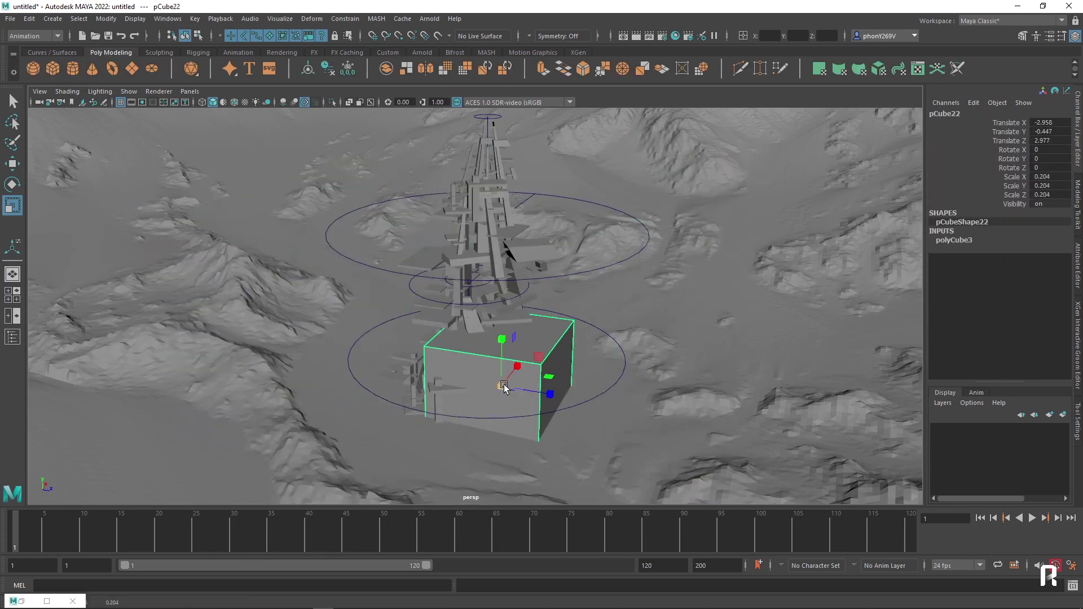
pyautogui.moveTo(504, 386); pyautogui.dragTo(408, 392)
pyautogui.press('w')
pyautogui.moveTo(530, 392)
pyautogui.mouseDown()
pyautogui.moveTo(577, 402)
pyautogui.moveTo(644, 338)
pyautogui.mouseUp()
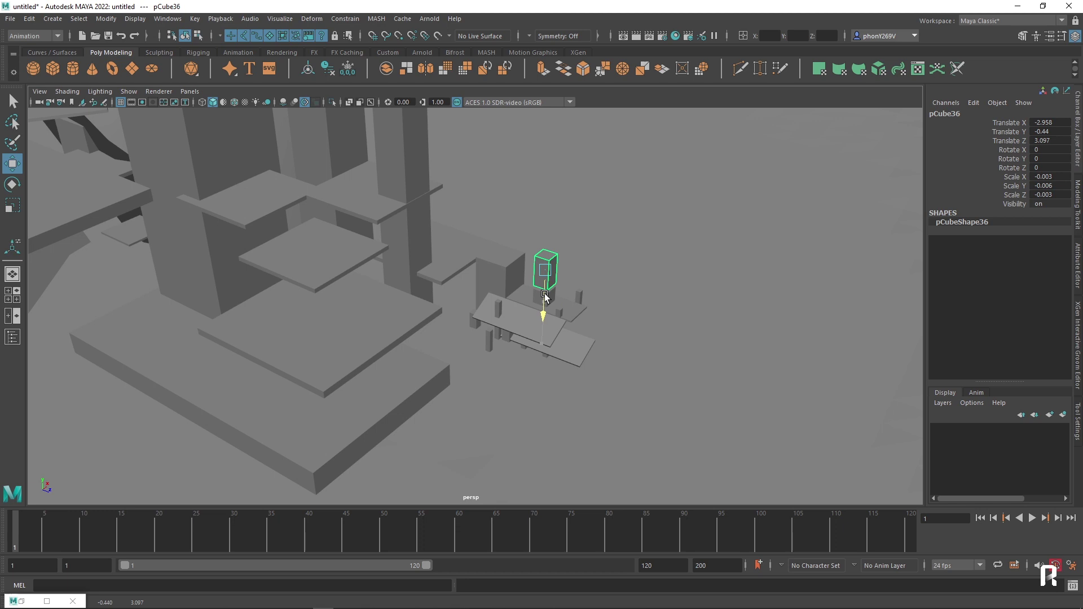
pyautogui.press('r')
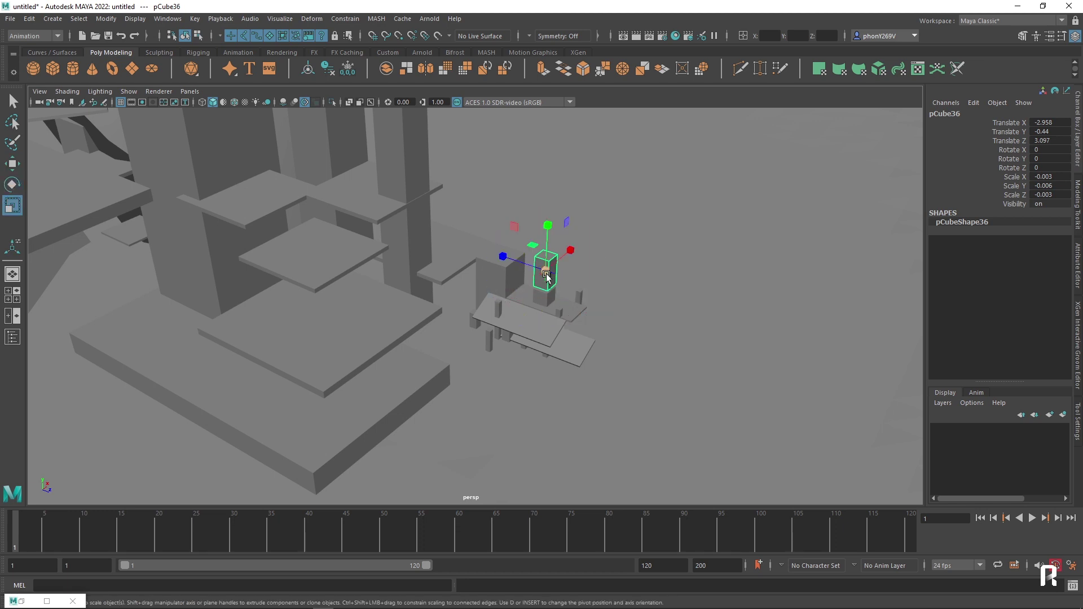
pyautogui.moveTo(546, 273)
pyautogui.mouseDown()
pyautogui.moveTo(534, 272)
pyautogui.moveTo(541, 306)
pyautogui.mouseUp()
pyautogui.press('w')
# Select pCube22 through pCube39 in the Outliner and group them as group16.
pyautogui.click(168, 19)
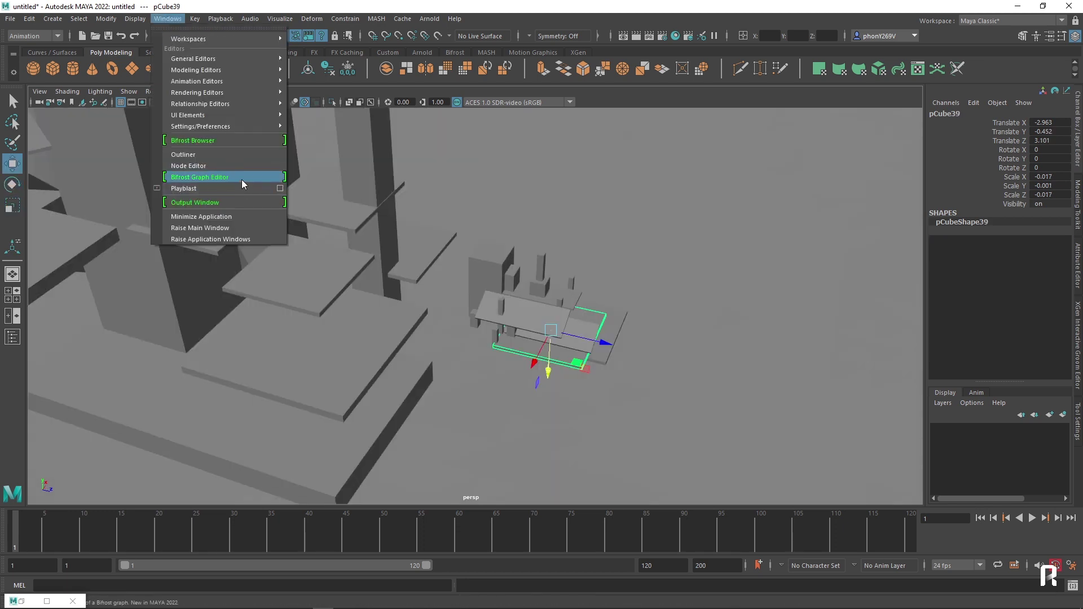
pyautogui.click(241, 180)
pyautogui.scroll(-5, 978, 427)
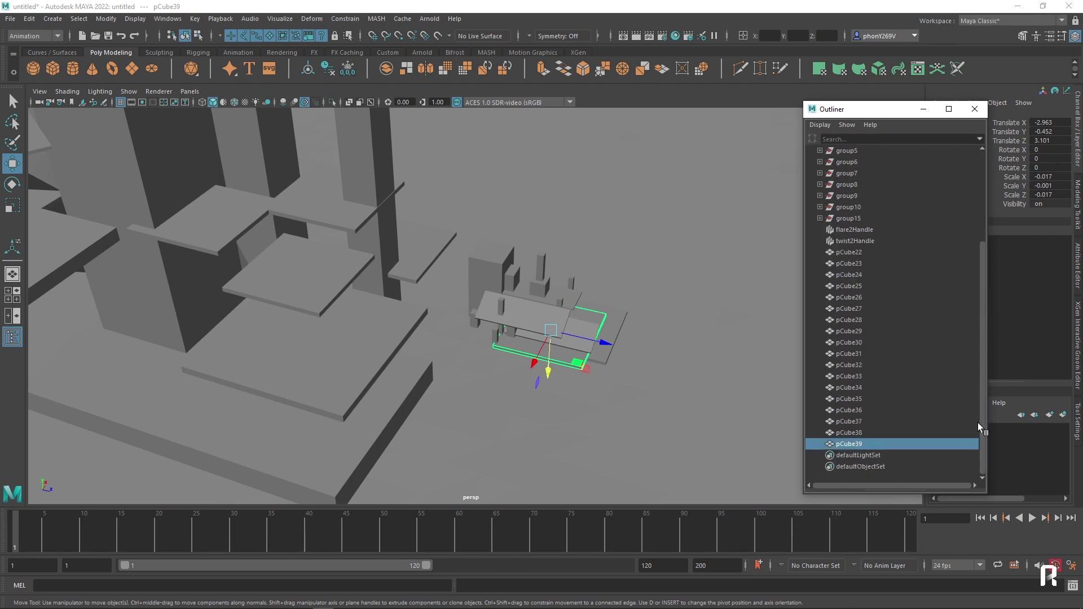
pyautogui.keyDown('shift'); pyautogui.click(862, 257); pyautogui.keyUp('shift')
pyautogui.keyDown('alt'); pyautogui.moveTo(564, 328); pyautogui.dragTo(586, 325); pyautogui.keyUp('alt')
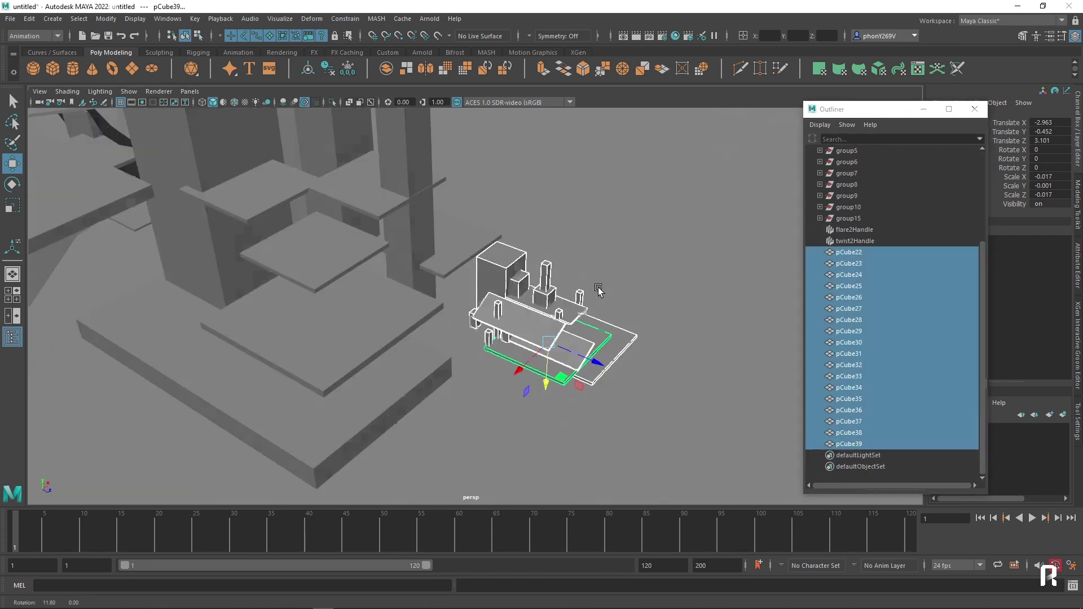
pyautogui.hotkey('ctrl', 'g')
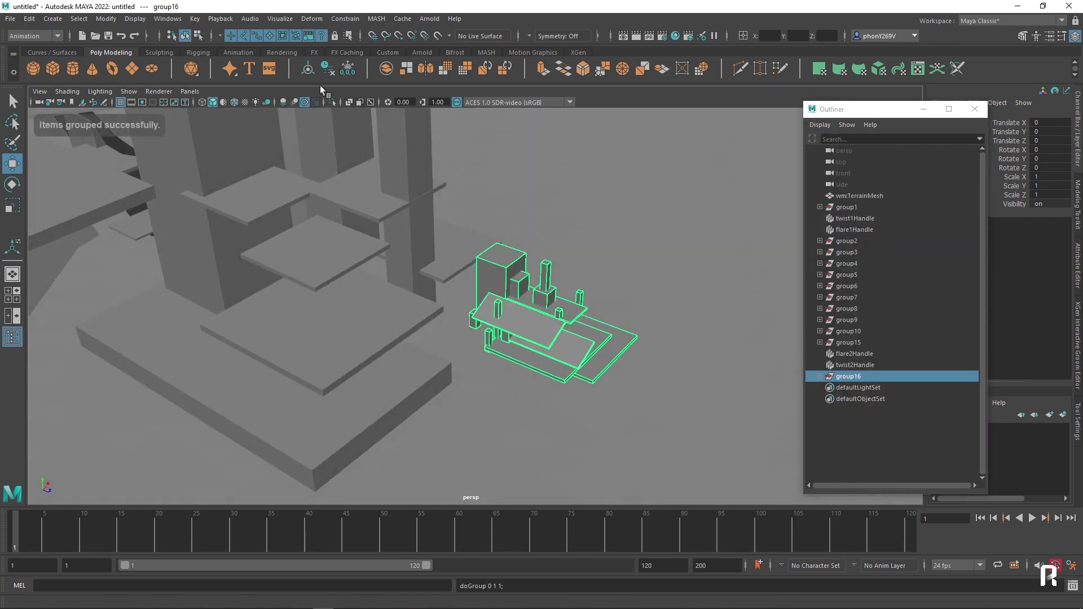
pyautogui.click(386, 52)
# Pivot group16 at the tower centre and repeat rotated copies into a ring around the base.
pyautogui.click(73, 66)
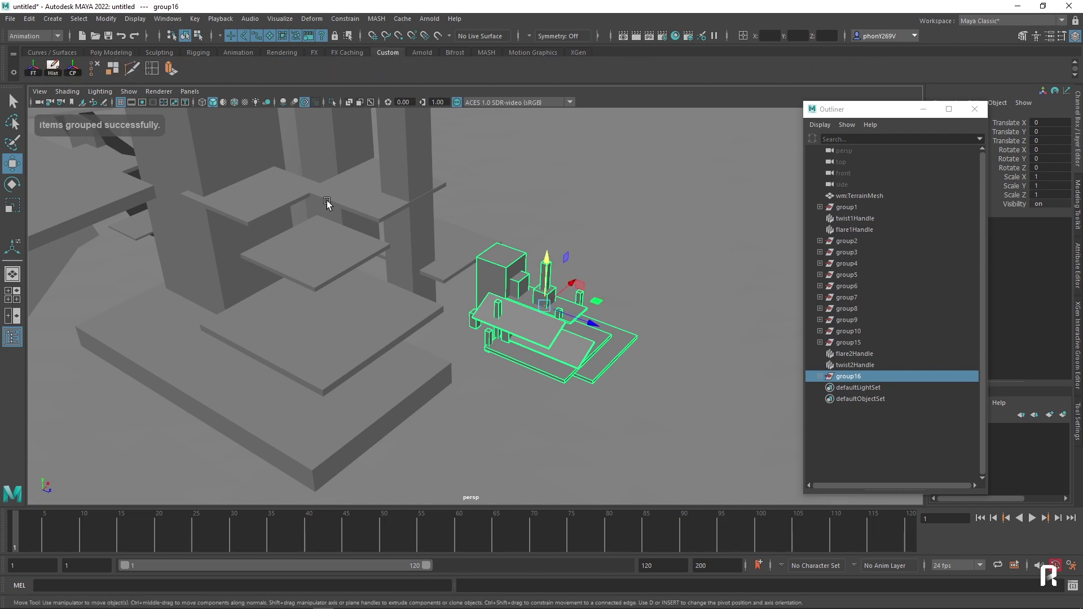
pyautogui.click(974, 109)
pyautogui.scroll(-10, 625, 354)
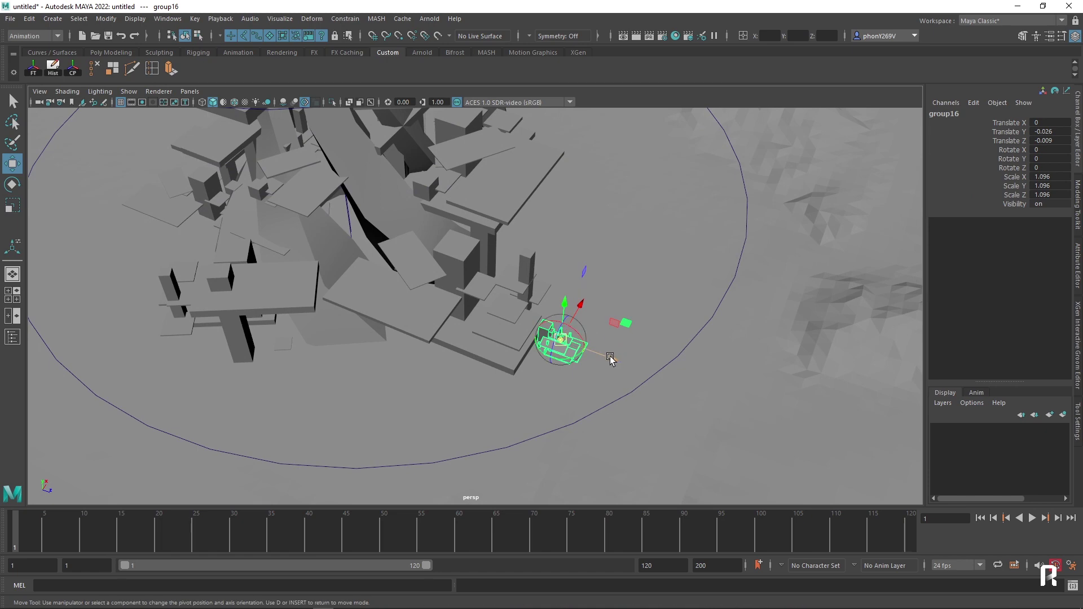
pyautogui.moveTo(607, 355); pyautogui.dragTo(474, 333)
pyautogui.moveTo(402, 313)
pyautogui.keyDown('alt'); pyautogui.mouseDown()
pyautogui.moveTo(524, 319)
pyautogui.moveTo(515, 320)
pyautogui.mouseUp(); pyautogui.keyUp('alt')
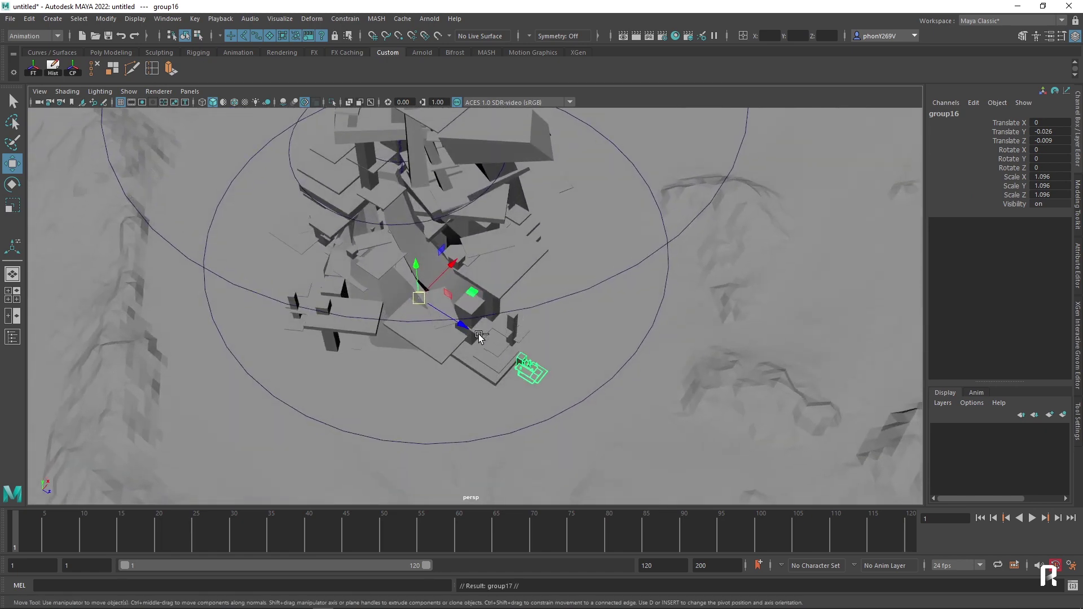
pyautogui.press('e')
pyautogui.moveTo(455, 344); pyautogui.dragTo(437, 343)
pyautogui.hotkey('shift', 'd')
pyautogui.hotkey('shift', 'd')
pyautogui.hotkey('shift', 'd')
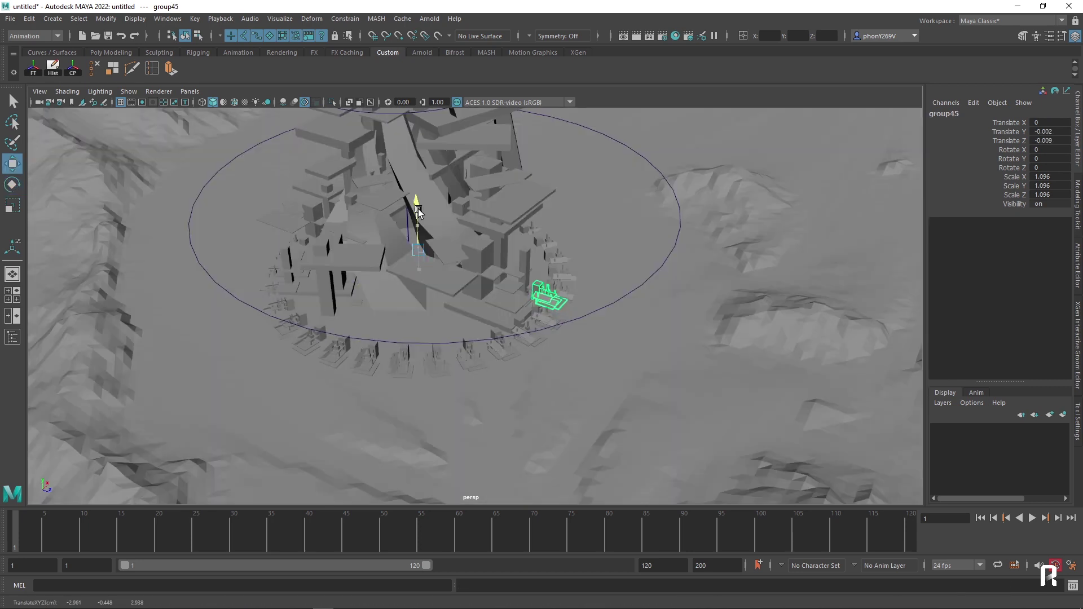
# Scale a cluster copy down and repeat rotated copies into a smaller inner ring.
pyautogui.press('r')
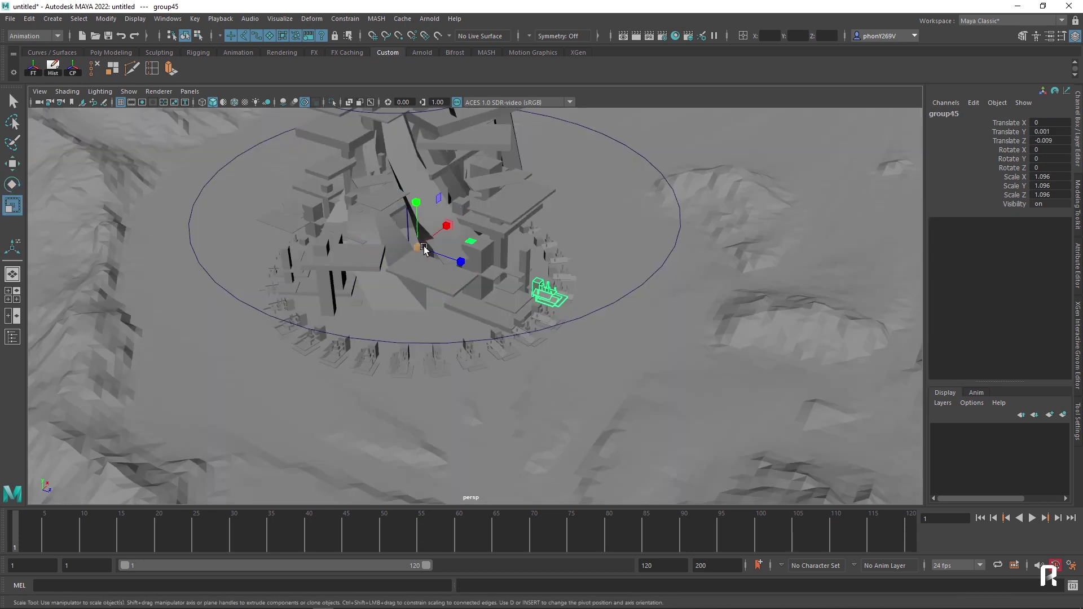
pyautogui.moveTo(420, 250); pyautogui.dragTo(385, 255)
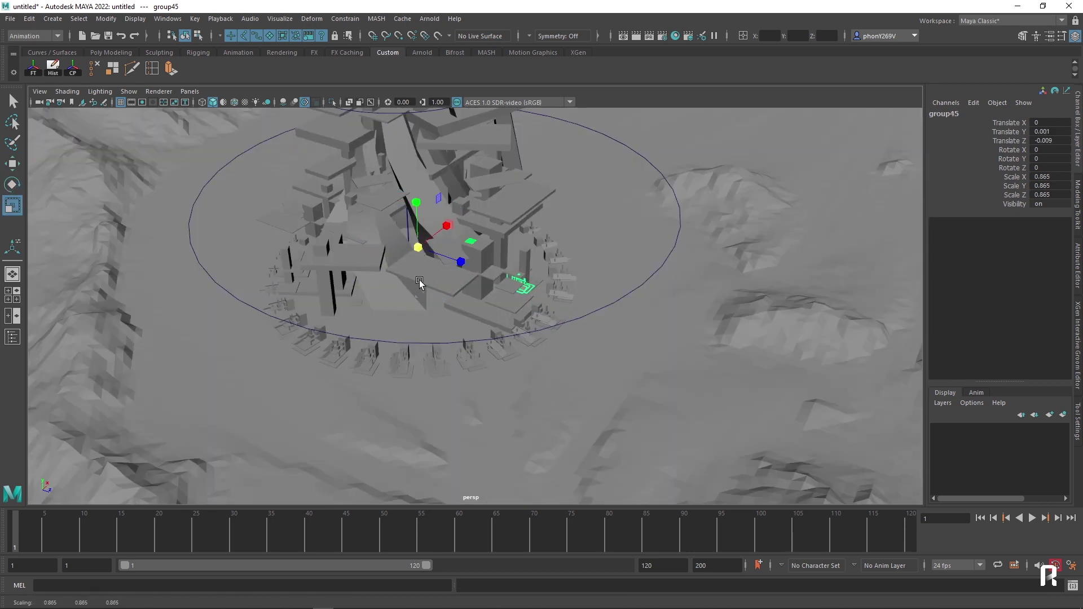
pyautogui.keyDown('alt'); pyautogui.moveTo(420, 282); pyautogui.dragTo(465, 299, button='right'); pyautogui.keyUp('alt')
pyautogui.hotkey('ctrl', 'd')
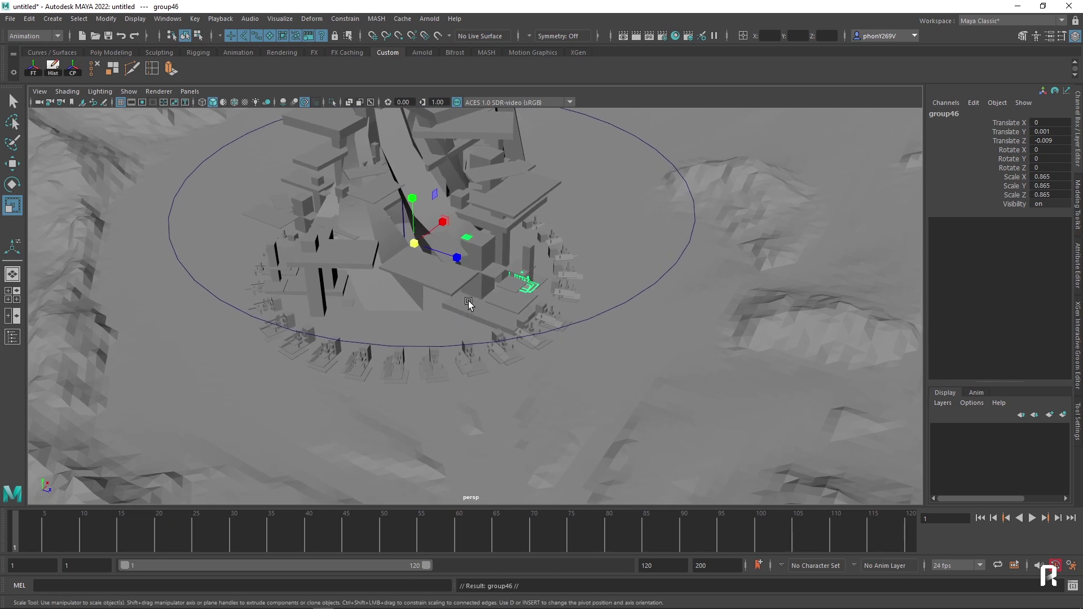
pyautogui.press('e')
pyautogui.moveTo(459, 269); pyautogui.dragTo(437, 272)
pyautogui.hotkey('shift', 'd')
pyautogui.hotkey('shift', 'd')
pyautogui.hotkey('shift', 'd')
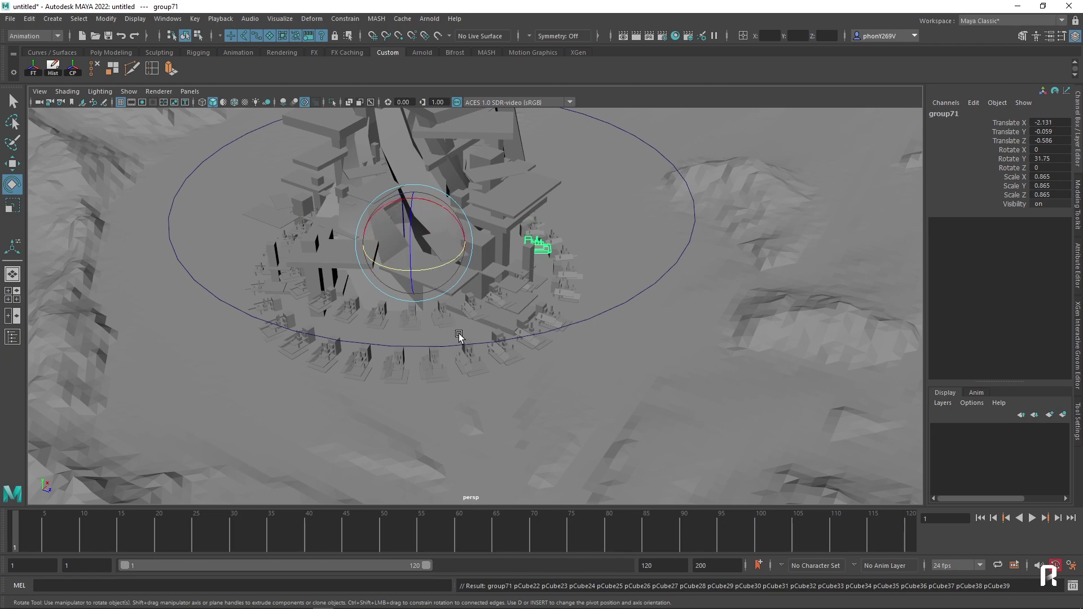
pyautogui.keyDown('alt'); pyautogui.moveTo(493, 313); pyautogui.dragTo(473, 300, button='right'); pyautogui.keyUp('alt')
pyautogui.click(593, 339)
pyautogui.moveTo(472, 299)
pyautogui.keyDown('alt'); pyautogui.mouseDown()
pyautogui.moveTo(598, 354)
pyautogui.moveTo(506, 350)
pyautogui.mouseUp(); pyautogui.keyUp('alt')
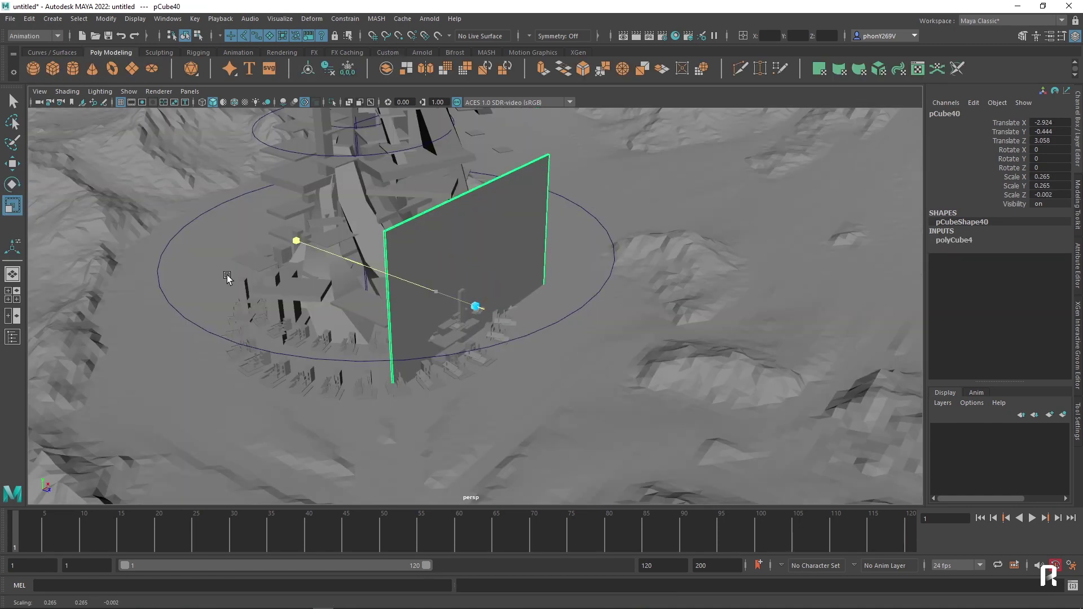
# Shrink the flat panel into tiles, duplicate them into a grid, and group them as group73.
pyautogui.moveTo(488, 287)
pyautogui.mouseDown()
pyautogui.moveTo(429, 315)
pyautogui.moveTo(458, 305)
pyautogui.mouseUp()
pyautogui.scroll(5, 478, 292)
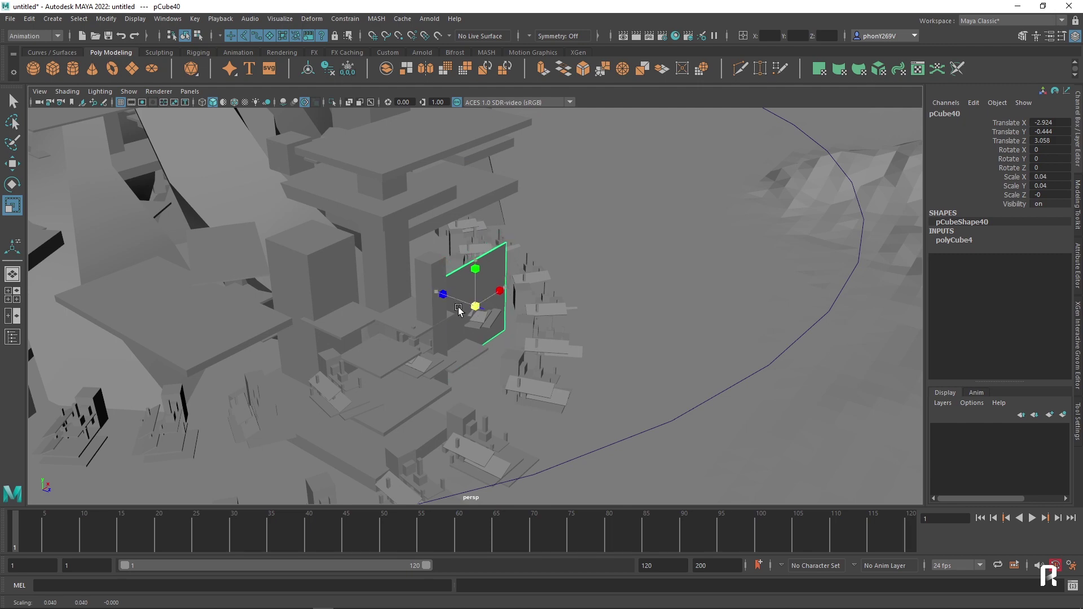
pyautogui.press('w')
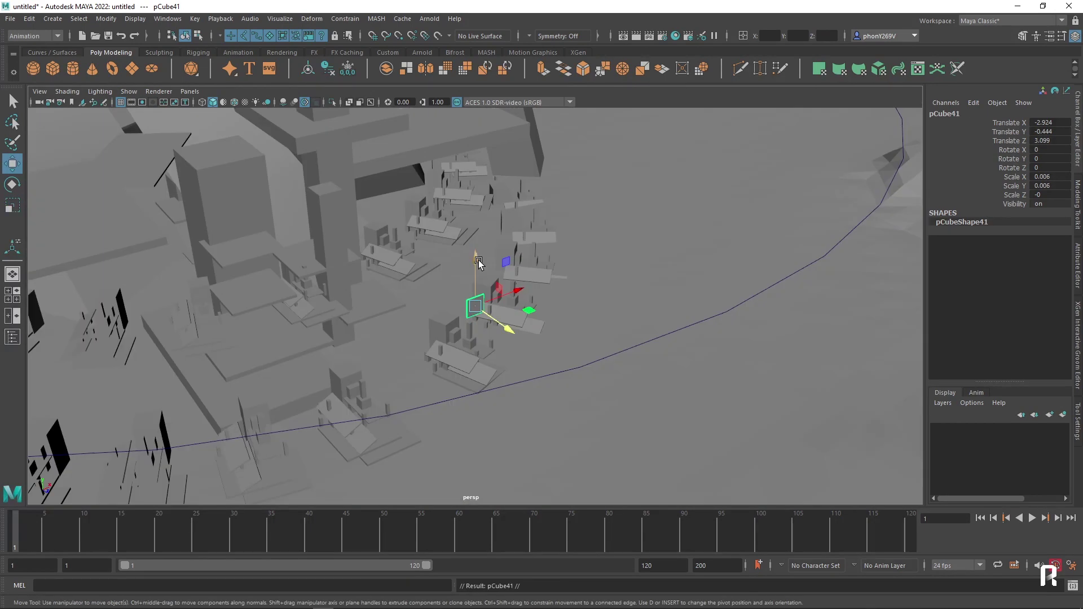
pyautogui.moveTo(475, 251); pyautogui.dragTo(476, 246)
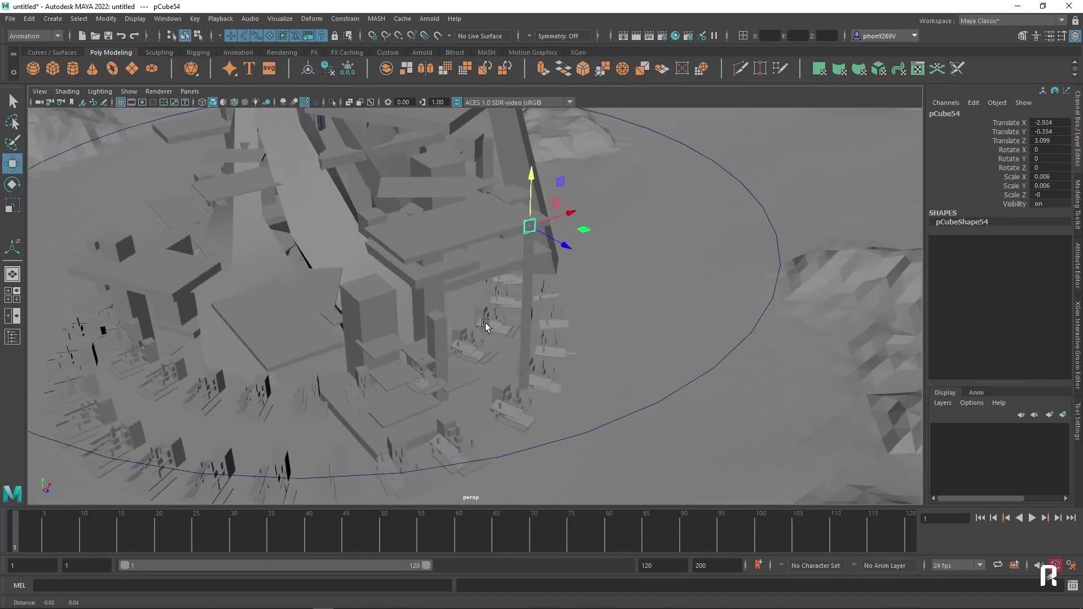
pyautogui.moveTo(485, 323)
pyautogui.keyDown('alt'); pyautogui.mouseDown()
pyautogui.moveTo(557, 265)
pyautogui.moveTo(550, 249)
pyautogui.moveTo(580, 241)
pyautogui.mouseUp(); pyautogui.keyUp('alt')
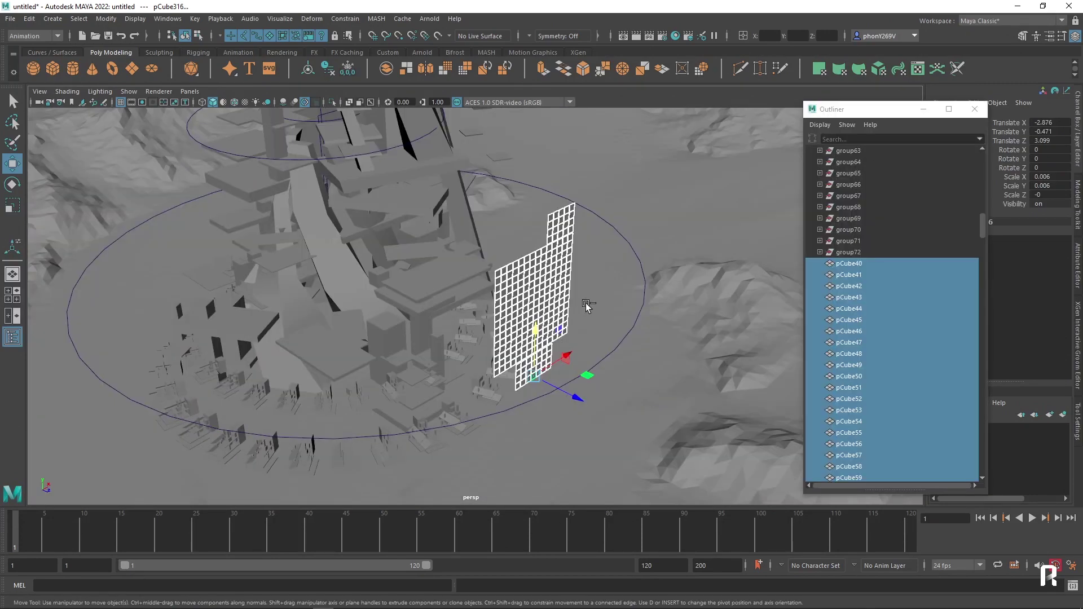
pyautogui.hotkey('ctrl', 'g')
pyautogui.click(387, 52)
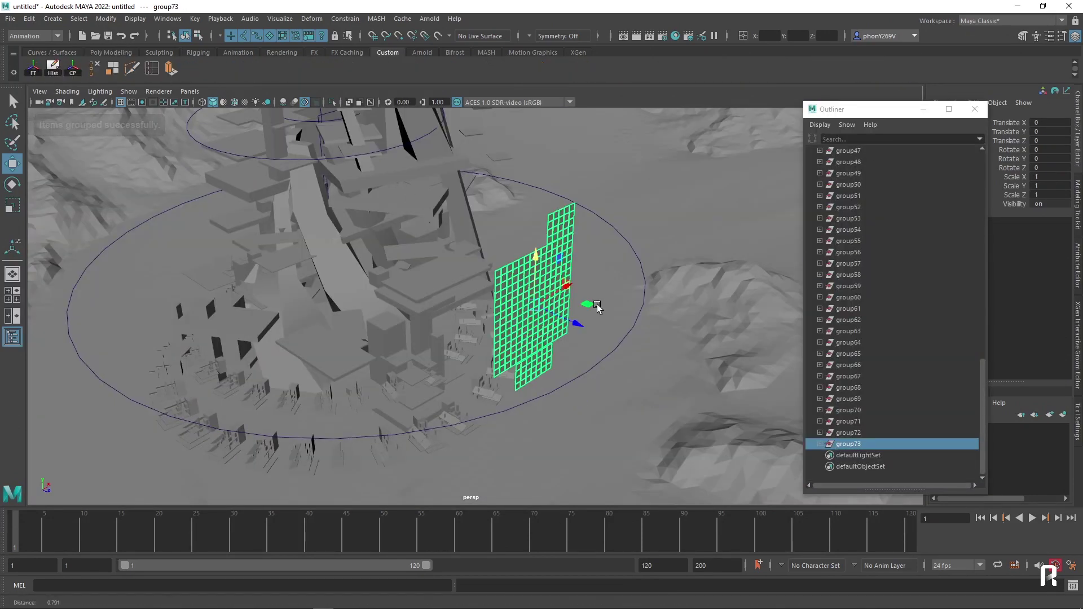
# Move group73 against the tower's lower section at Translate Z -0.068.
pyautogui.moveTo(536, 251)
pyautogui.keyDown('alt'); pyautogui.mouseDown()
pyautogui.moveTo(563, 287)
pyautogui.moveTo(545, 297)
pyautogui.moveTo(540, 350)
pyautogui.moveTo(553, 358)
pyautogui.moveTo(533, 344)
pyautogui.mouseUp(); pyautogui.keyUp('alt')
pyautogui.click(924, 111)
pyautogui.keyDown('alt'); pyautogui.moveTo(558, 280); pyautogui.dragTo(595, 295); pyautogui.keyUp('alt')
pyautogui.keyDown('alt'); pyautogui.moveTo(526, 247); pyautogui.dragTo(494, 327); pyautogui.keyUp('alt')
pyautogui.moveTo(494, 327); pyautogui.dragTo(489, 329)
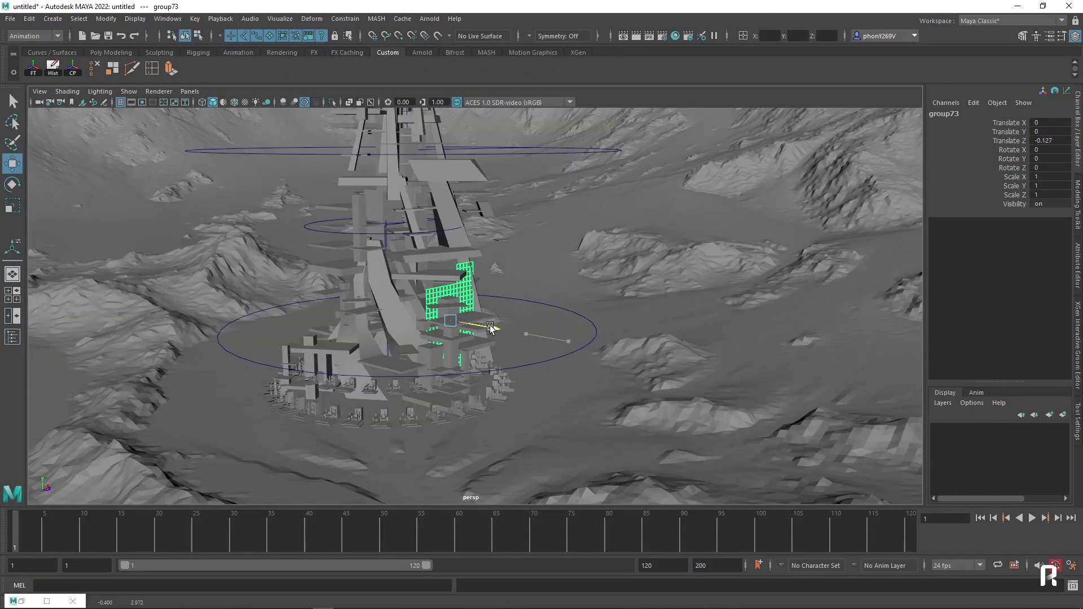
pyautogui.moveTo(445, 275)
pyautogui.mouseDown()
pyautogui.moveTo(446, 248)
pyautogui.moveTo(504, 301)
pyautogui.moveTo(506, 280)
pyautogui.moveTo(491, 289)
pyautogui.moveTo(548, 292)
pyautogui.moveTo(510, 309)
pyautogui.mouseUp()
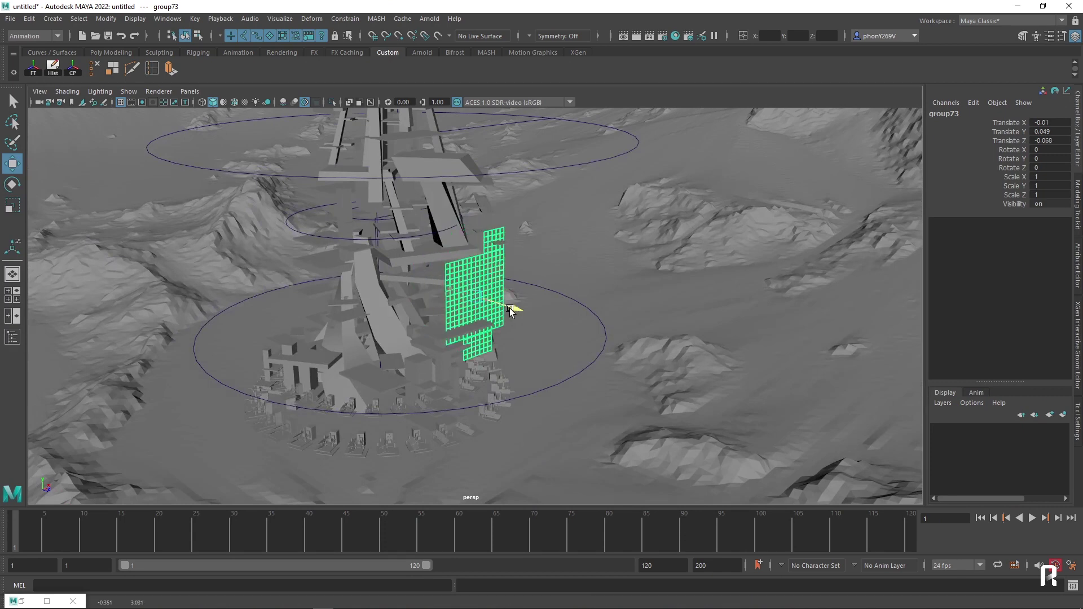
pyautogui.click(307, 20)
pyautogui.moveTo(373, 198)
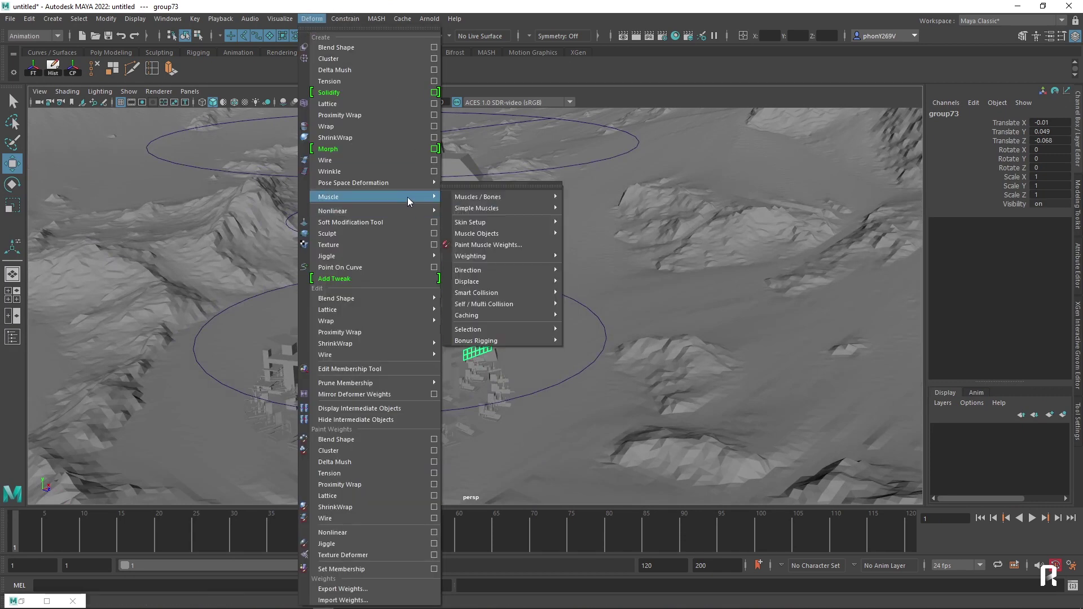
# Add a bend deformer to group73 and set bend1Handle Rotate Y to 90.
pyautogui.click(473, 211)
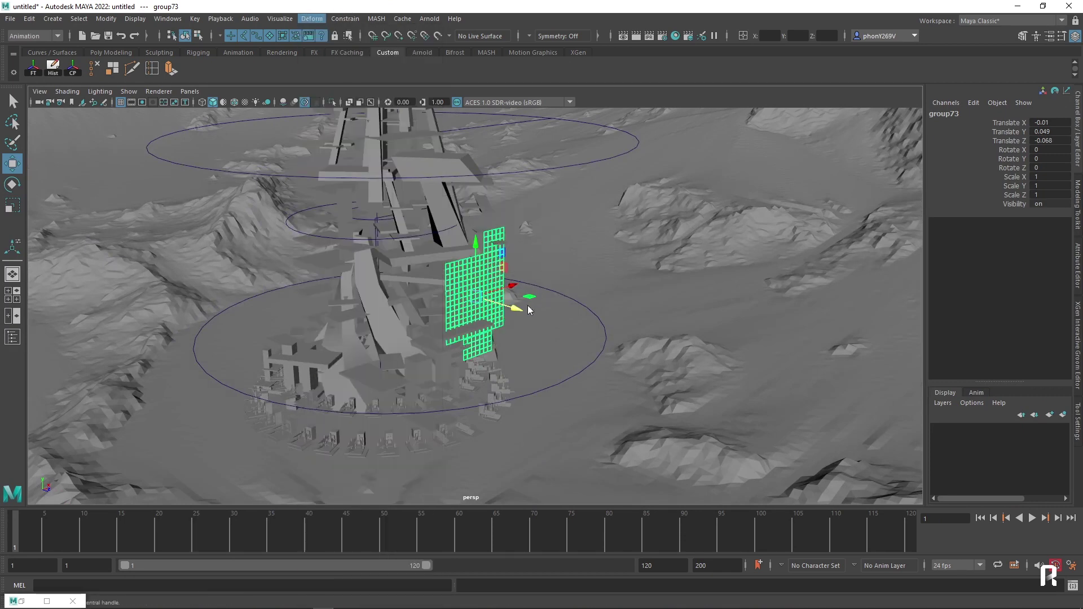
pyautogui.scroll(3, 637, 312)
pyautogui.press('e')
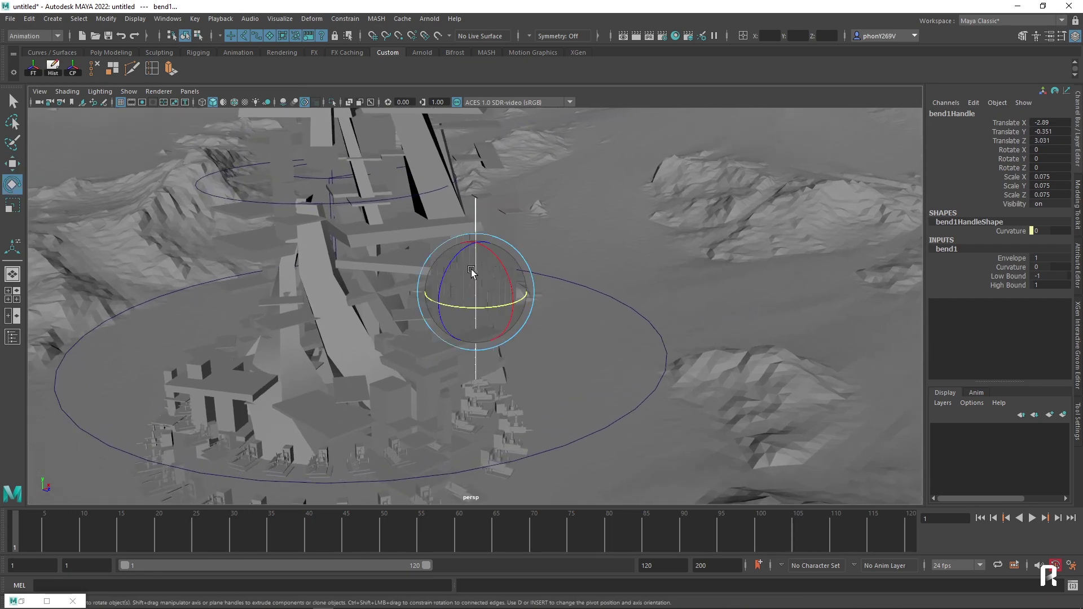
pyautogui.moveTo(515, 273); pyautogui.dragTo(436, 314)
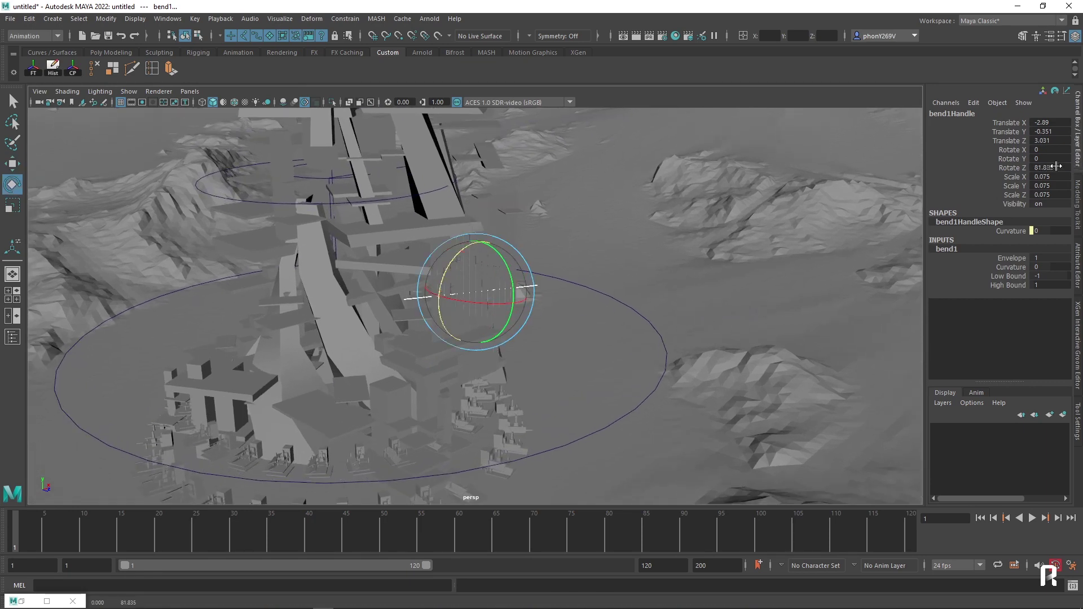
pyautogui.click(1006, 268)
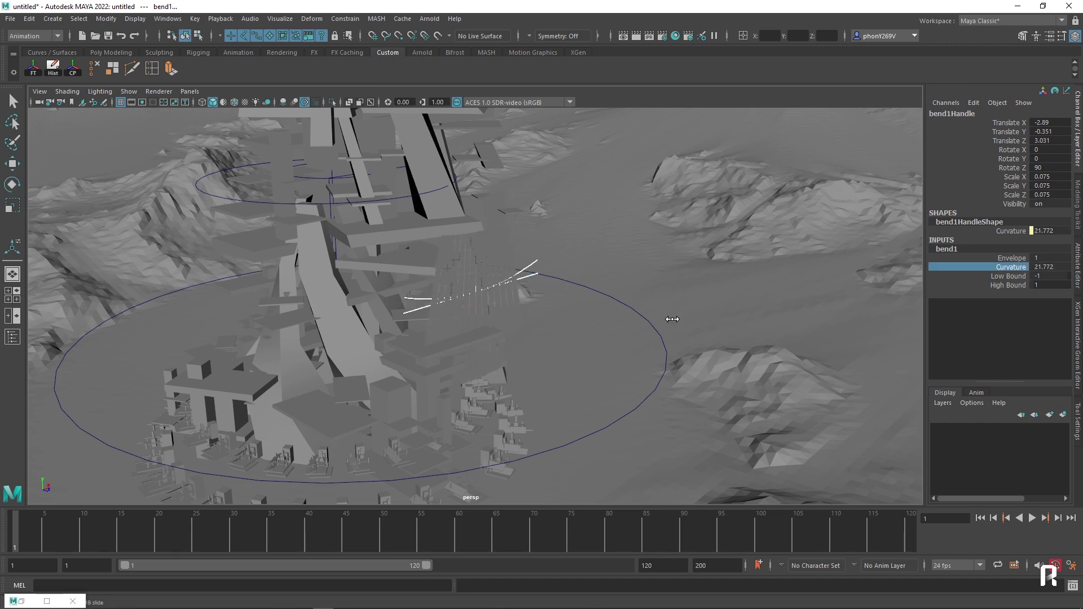
pyautogui.moveTo(681, 316); pyautogui.dragTo(648, 316, button='middle')
pyautogui.press('e')
pyautogui.moveTo(511, 265); pyautogui.dragTo(490, 339)
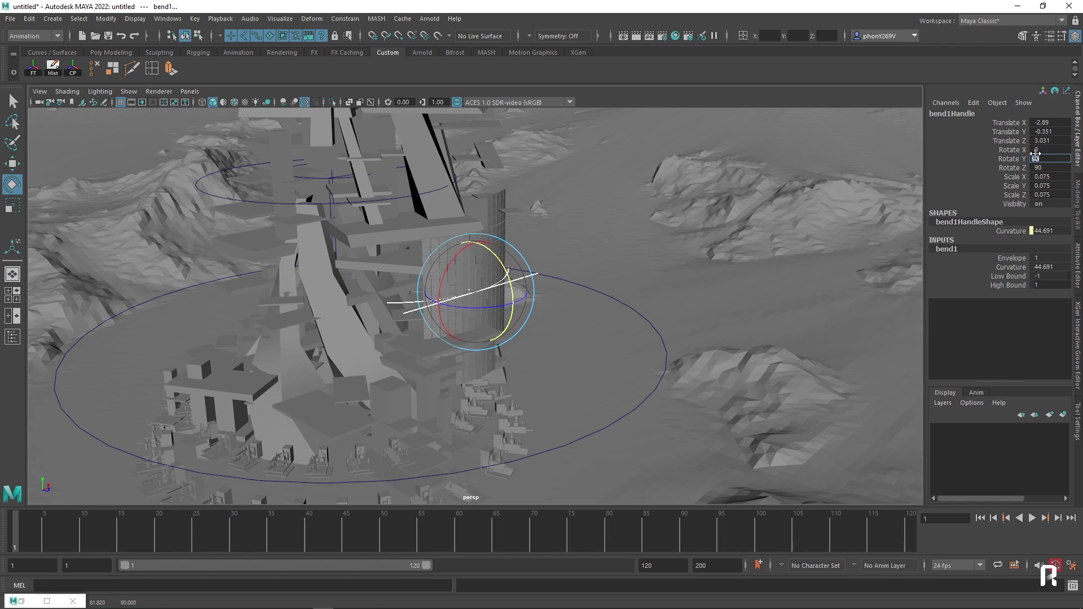
pyautogui.press('Return')
# Raise bend1 Curvature to 127.197 so the panel wraps around the tower.
pyautogui.keyDown('alt'); pyautogui.moveTo(649, 305); pyautogui.dragTo(714, 305); pyautogui.keyUp('alt')
pyautogui.click(1009, 267)
pyautogui.moveTo(662, 307); pyautogui.dragTo(704, 286, button='middle')
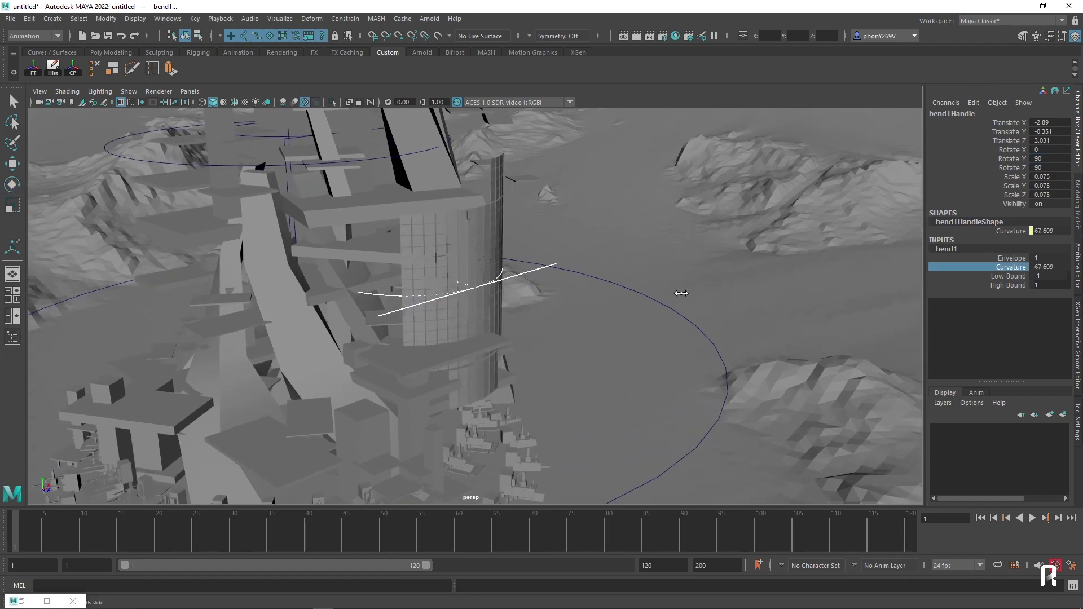
pyautogui.moveTo(705, 286)
pyautogui.keyDown('alt'); pyautogui.mouseDown()
pyautogui.moveTo(547, 296)
pyautogui.moveTo(592, 287)
pyautogui.mouseUp(); pyautogui.keyUp('alt')
# Undo the bend deformer, freeze the curved panel group's transformations and move its pivot to the tower centre.
pyautogui.hotkey('ctrl', 'z')
pyautogui.hotkey('ctrl', 'z')
pyautogui.hotkey('ctrl', 'z')
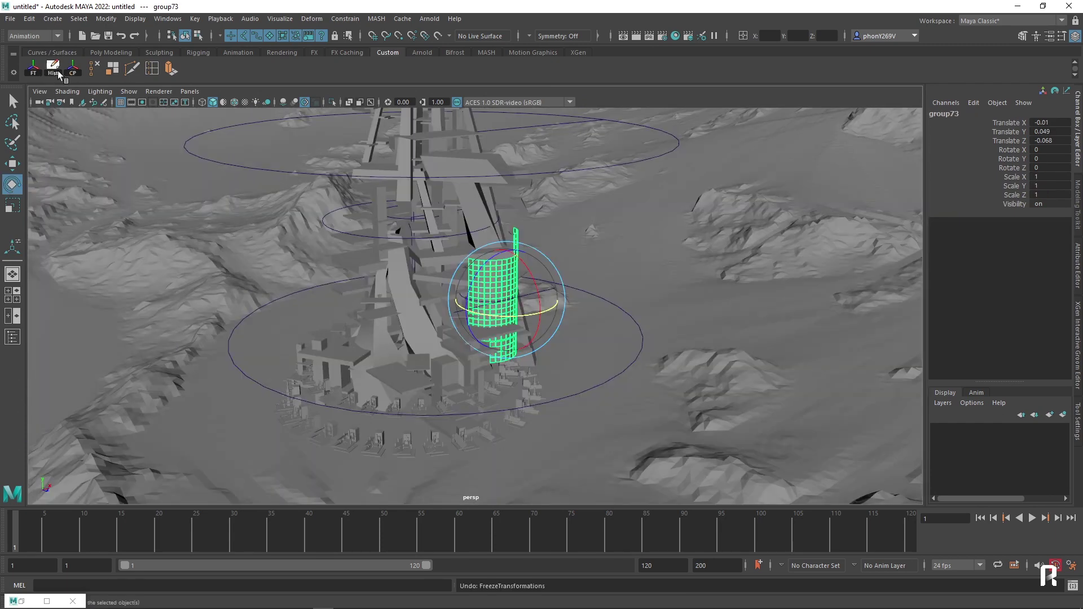
pyautogui.click(79, 75)
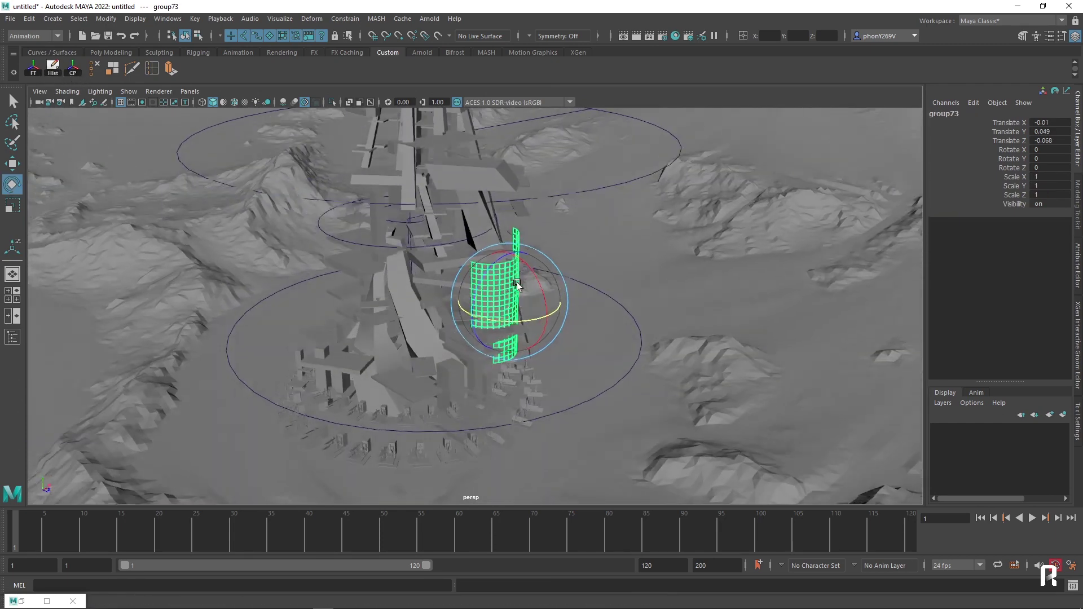
pyautogui.keyDown('alt'); pyautogui.moveTo(177, 111); pyautogui.dragTo(135, 93); pyautogui.keyUp('alt')
pyautogui.click(32, 70)
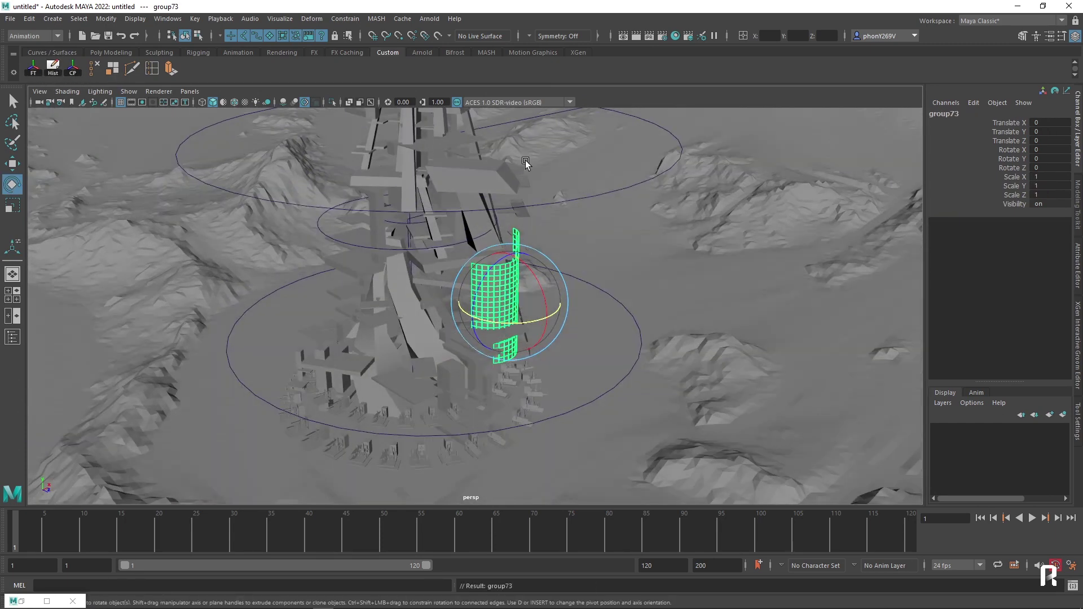
pyautogui.press('w')
pyautogui.keyDown('alt'); pyautogui.moveTo(526, 160); pyautogui.dragTo(604, 350); pyautogui.keyUp('alt')
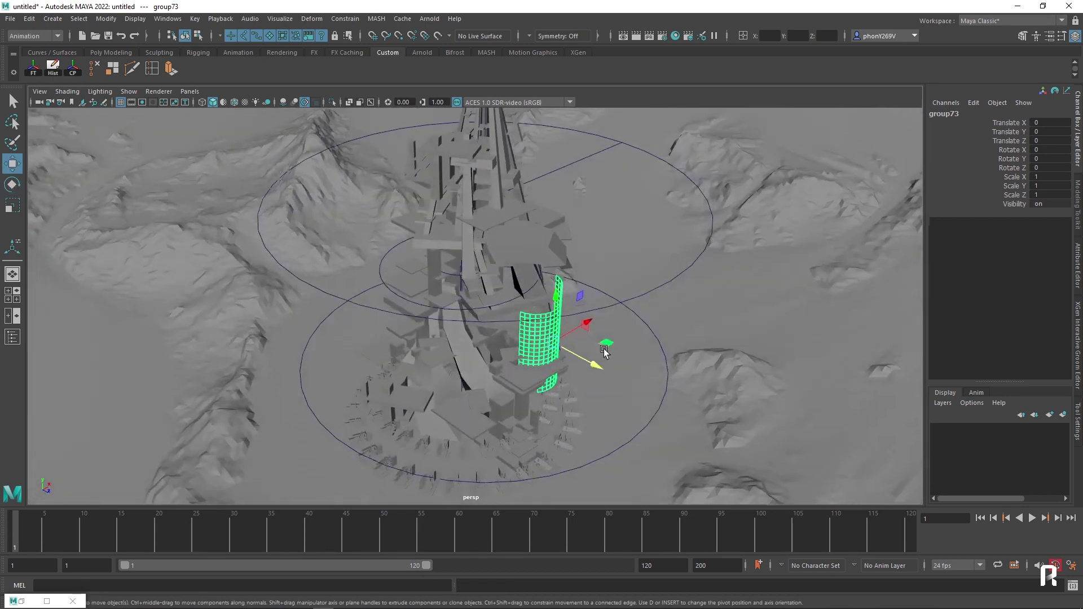
pyautogui.press('d')
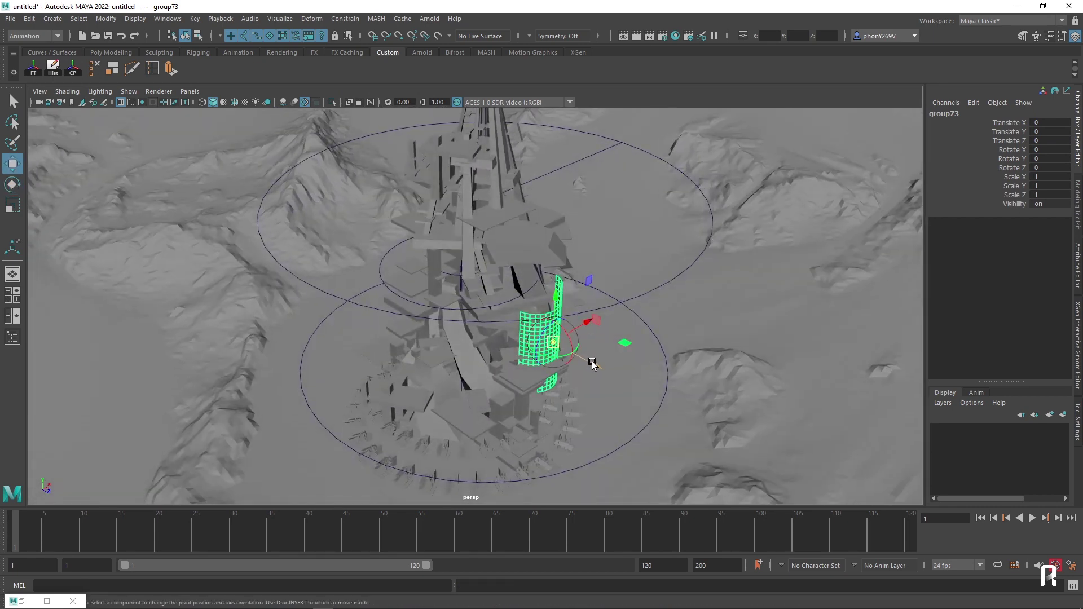
pyautogui.moveTo(592, 364); pyautogui.dragTo(377, 374)
pyautogui.press('d')
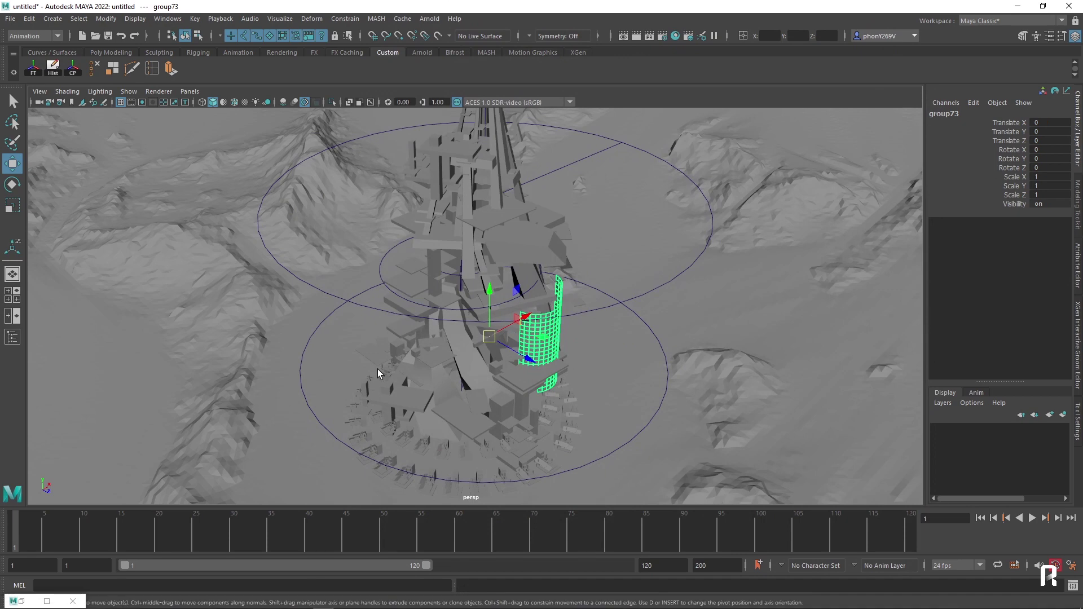
# Duplicate the panel group and rotate the first copies around the tower.
pyautogui.scroll(-3, 571, 302)
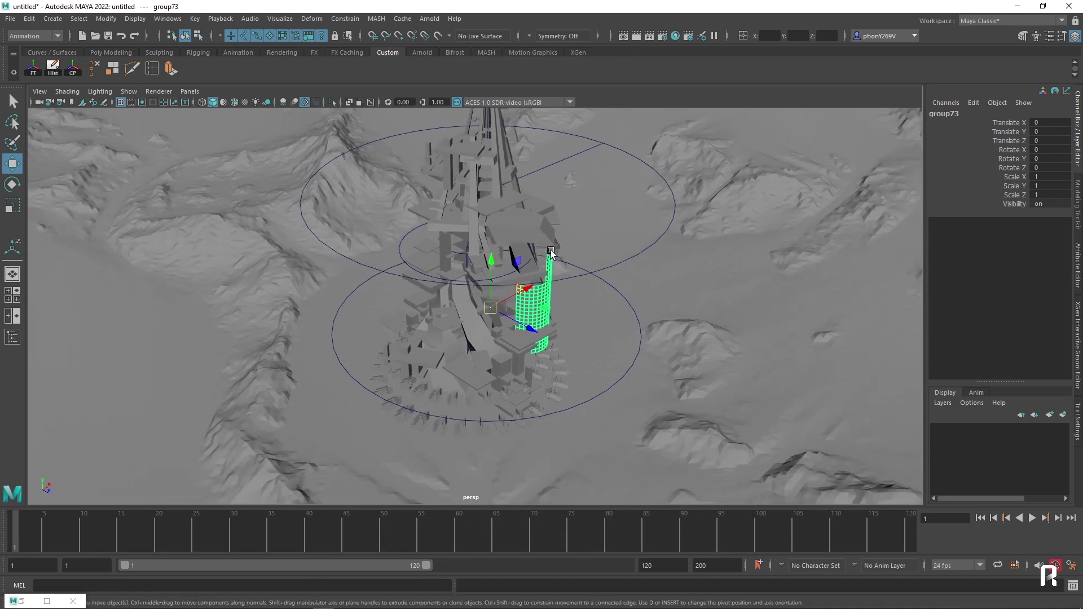
pyautogui.hotkey('ctrl', 'd')
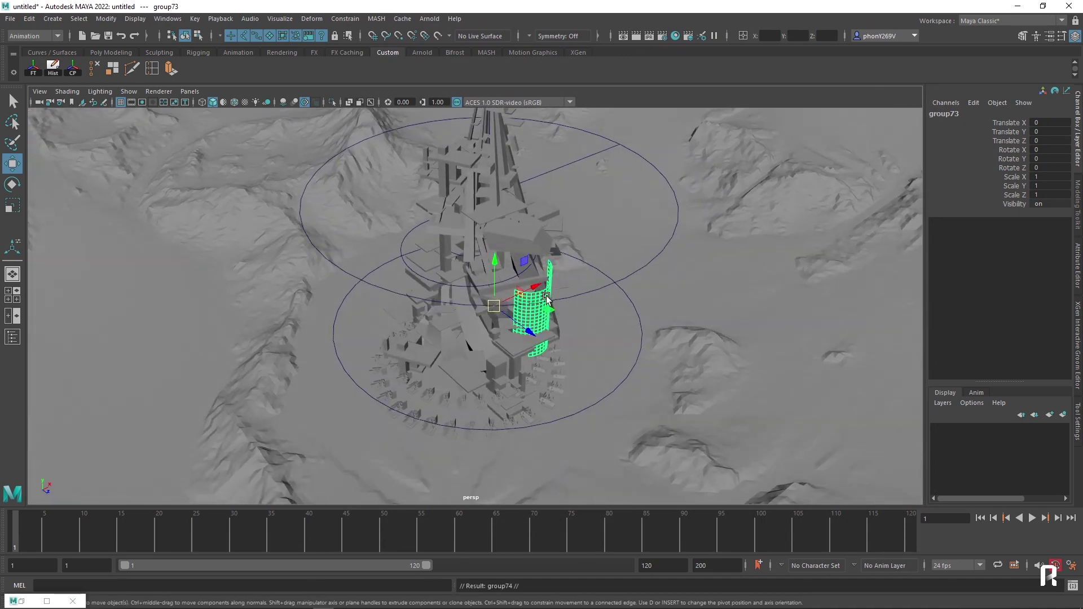
pyautogui.press('e')
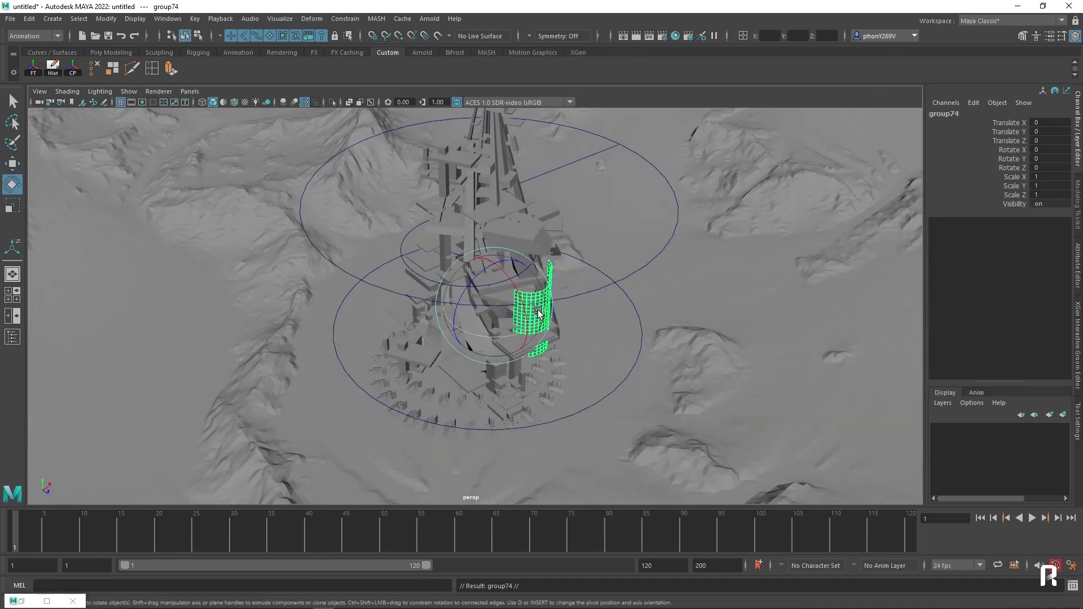
pyautogui.moveTo(522, 334)
pyautogui.mouseDown()
pyautogui.moveTo(479, 316)
pyautogui.moveTo(503, 285)
pyautogui.mouseUp()
pyautogui.hotkey('shift', 'd')
pyautogui.press('r')
pyautogui.hotkey('ctrl', 'd')
# Add more copies rotated further around the tower, shrinking one and stretching another taller.
pyautogui.press('e')
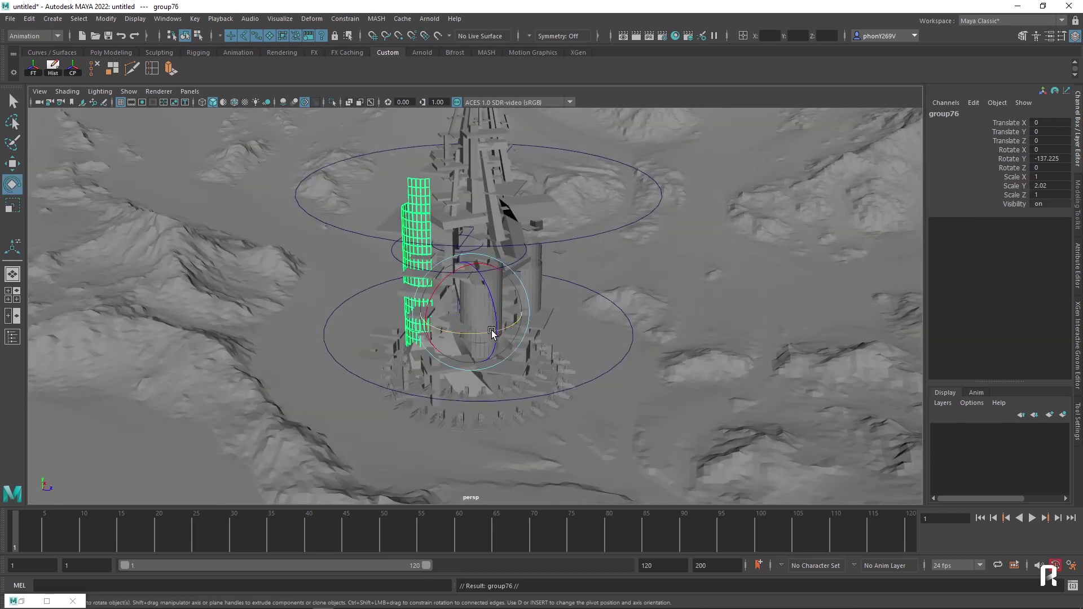
pyautogui.moveTo(496, 332)
pyautogui.mouseDown()
pyautogui.moveTo(459, 316)
pyautogui.moveTo(483, 322)
pyautogui.moveTo(407, 339)
pyautogui.mouseUp()
pyautogui.press('r')
pyautogui.moveTo(408, 339)
pyautogui.keyDown('alt'); pyautogui.mouseDown()
pyautogui.moveTo(470, 350)
pyautogui.moveTo(446, 357)
pyautogui.moveTo(468, 234)
pyautogui.mouseUp(); pyautogui.keyUp('alt')
pyautogui.hotkey('ctrl', 'd')
pyautogui.press('e')
pyautogui.press('r')
pyautogui.press('w')
pyautogui.click(492, 273)
pyautogui.moveTo(492, 273)
pyautogui.keyDown('alt'); pyautogui.mouseDown()
pyautogui.moveTo(600, 343)
pyautogui.moveTo(523, 368)
pyautogui.moveTo(543, 351)
pyautogui.moveTo(557, 384)
pyautogui.moveTo(427, 381)
pyautogui.moveTo(411, 406)
pyautogui.mouseUp(); pyautogui.keyUp('alt')
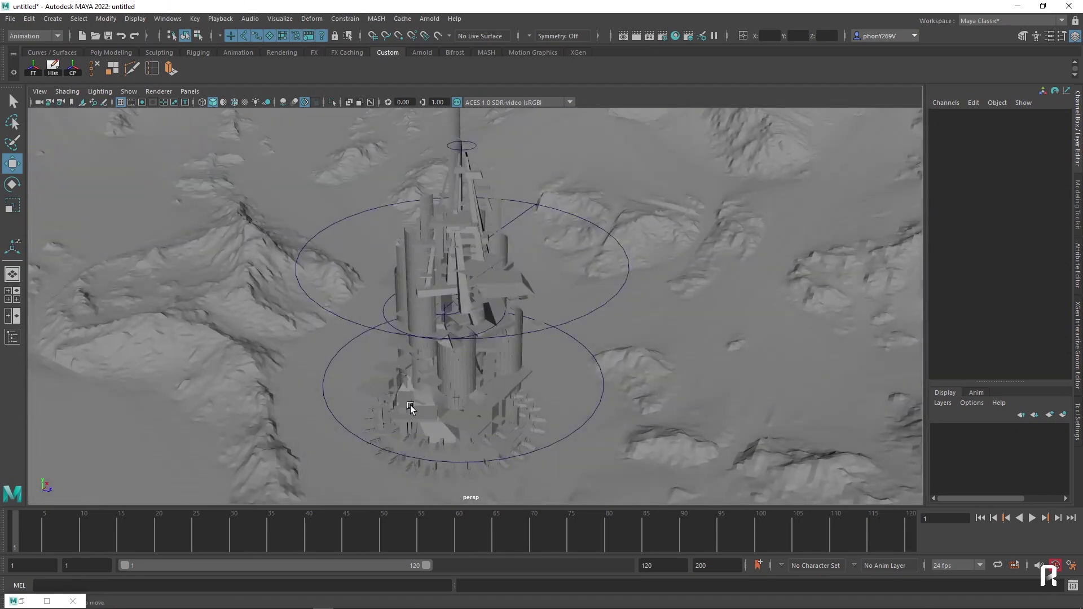
# Orbit the perspective view around the tower from a low horizon angle and from above.
pyautogui.moveTo(631, 236)
pyautogui.keyDown('alt'); pyautogui.mouseDown()
pyautogui.moveTo(551, 235)
pyautogui.moveTo(487, 208)
pyautogui.moveTo(551, 222)
pyautogui.moveTo(624, 215)
pyautogui.moveTo(607, 217)
pyautogui.mouseUp(); pyautogui.keyUp('alt')
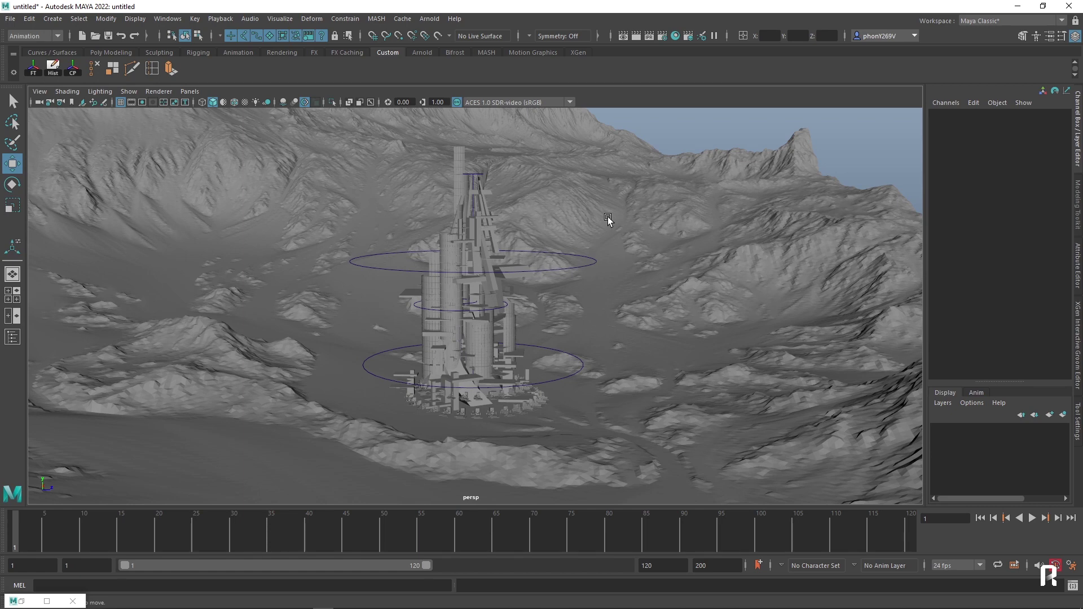
pyautogui.moveTo(608, 216)
pyautogui.keyDown('alt'); pyautogui.mouseDown()
pyautogui.moveTo(476, 322)
pyautogui.moveTo(533, 347)
pyautogui.mouseUp(); pyautogui.keyUp('alt')
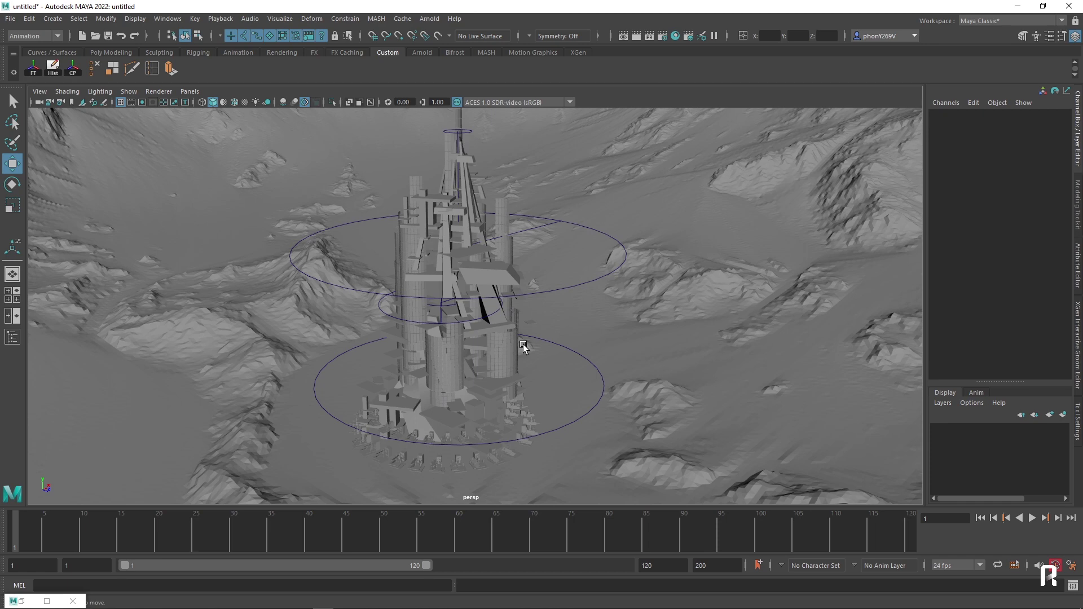
pyautogui.moveTo(524, 347)
pyautogui.keyDown('alt'); pyautogui.mouseDown()
pyautogui.moveTo(541, 368)
pyautogui.moveTo(484, 286)
pyautogui.mouseUp(); pyautogui.keyUp('alt')
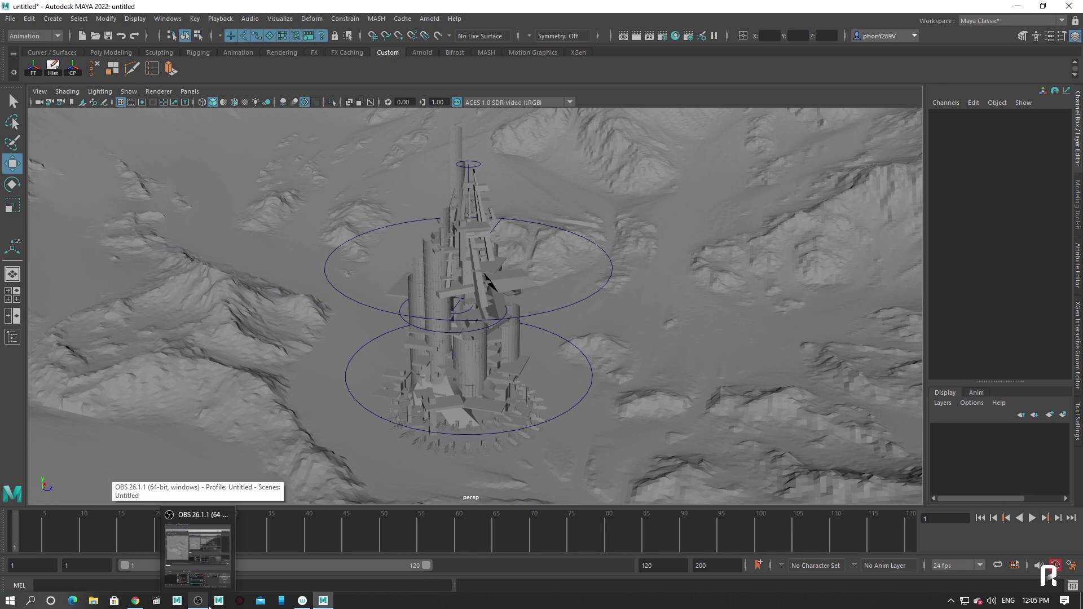
# Hide polygons in the viewport and move the third tower, group83, closer to the central tower.
pyautogui.click(129, 91)
pyautogui.click(164, 208)
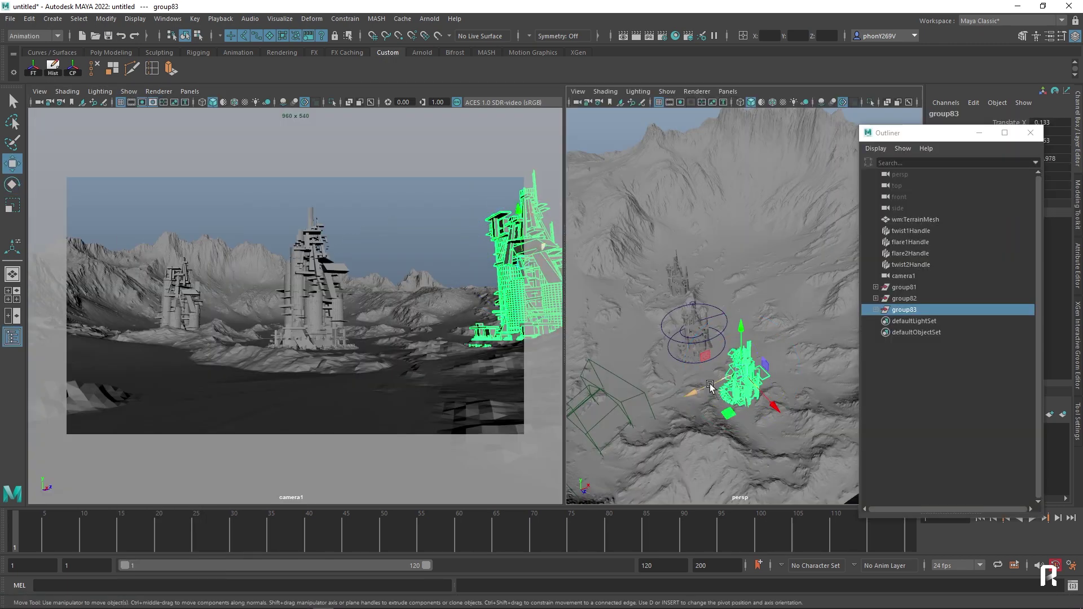
pyautogui.moveTo(821, 363); pyautogui.dragTo(772, 345)
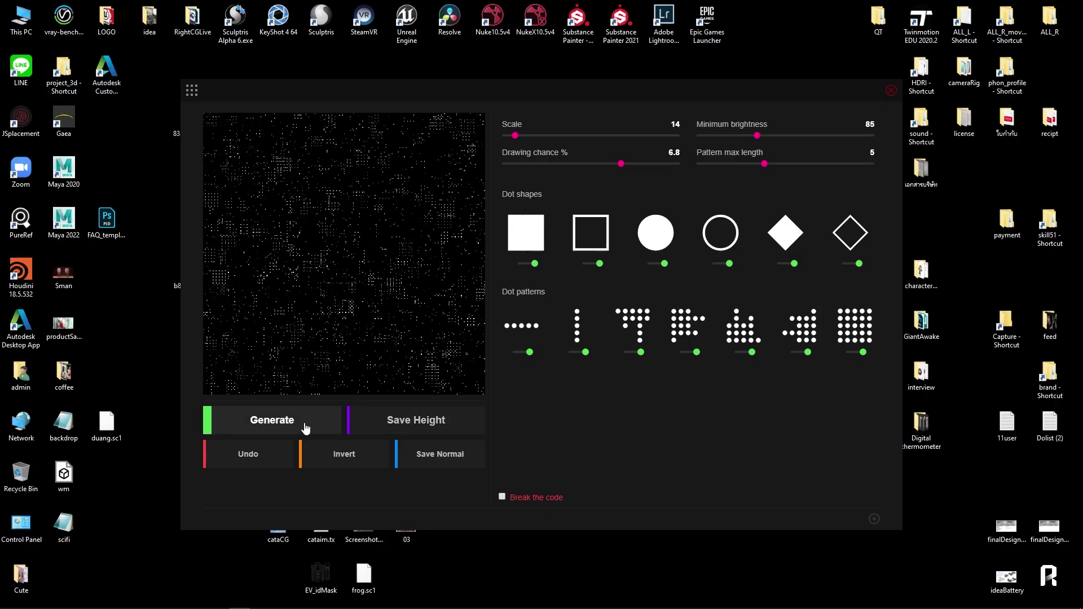
# Save the dot-grid pattern as a height map and switch JSplacement to the sci-fi sprite generator.
pyautogui.click(467, 461)
pyautogui.press('Return')
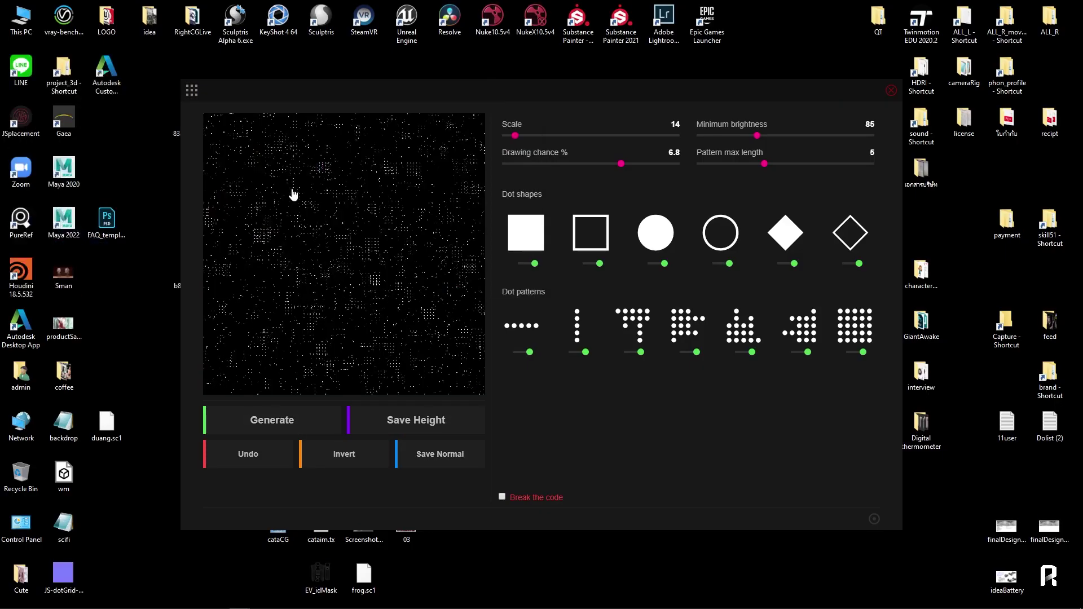
pyautogui.click(364, 276)
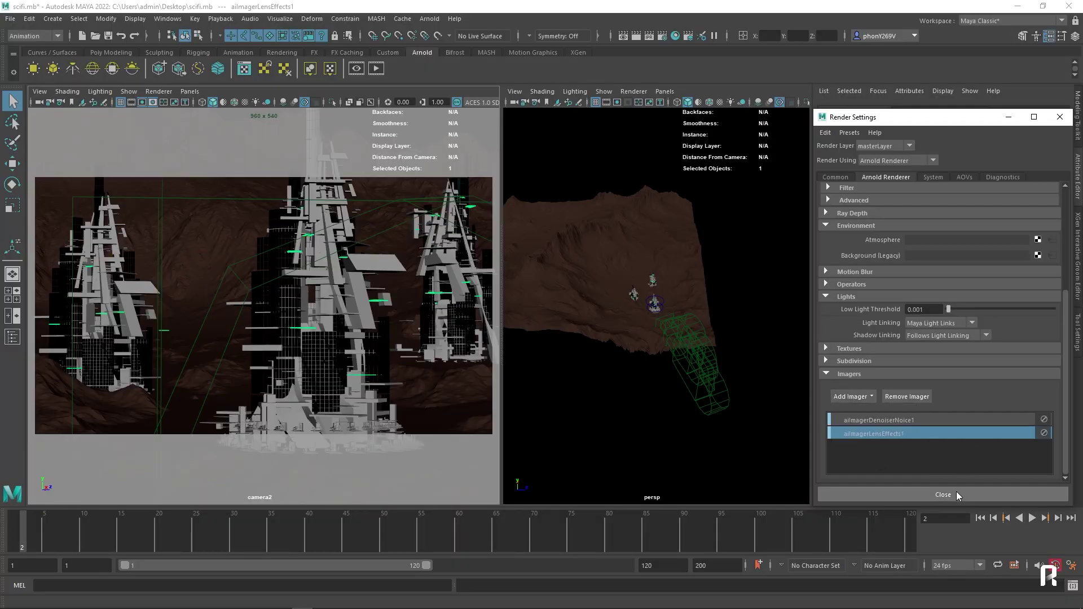
pyautogui.click(943, 494)
pyautogui.click(429, 19)
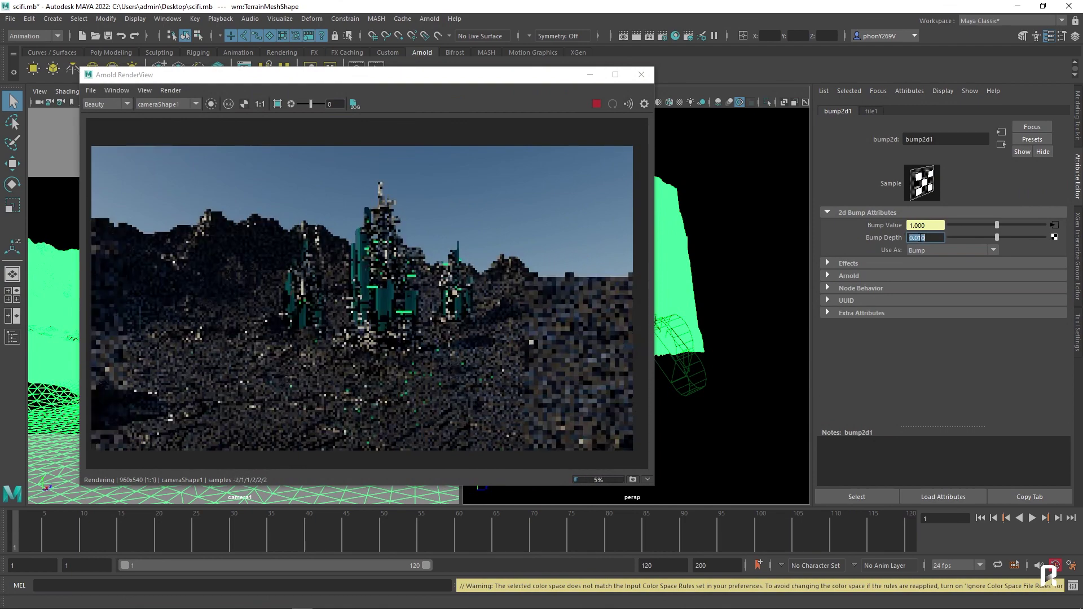
# Set bump2d1 Bump Depth to 0.001 and edit the cameraShape2 aperture size.
pyautogui.write('0.001')
pyautogui.press('Return')
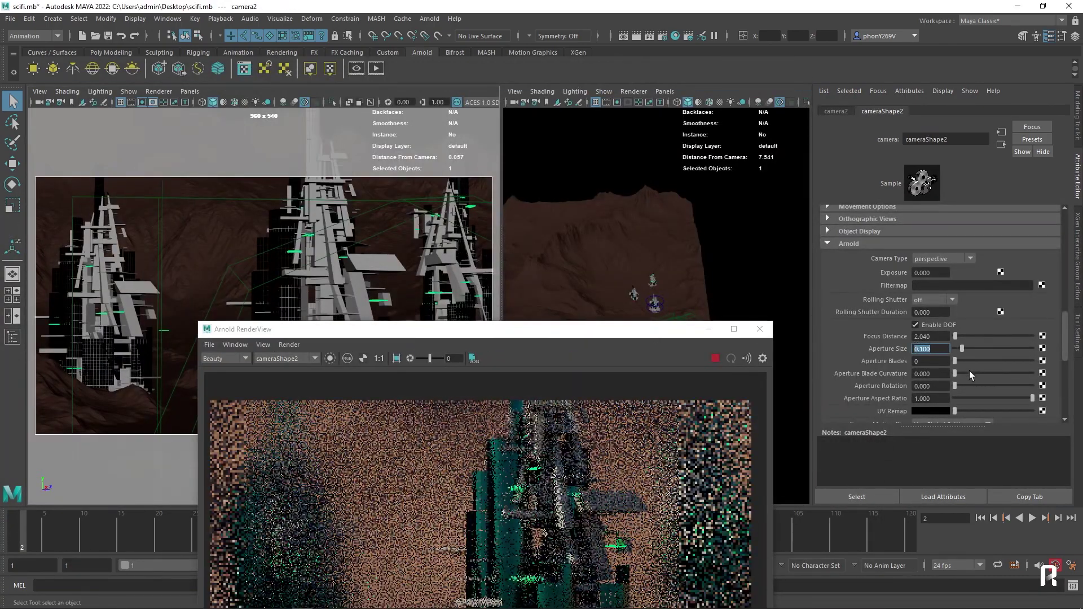
pyautogui.write('.00')
# Reframe camera2 closer to the three towers while the Arnold IPR render updates.
pyautogui.moveTo(618, 333); pyautogui.dragTo(639, 145)
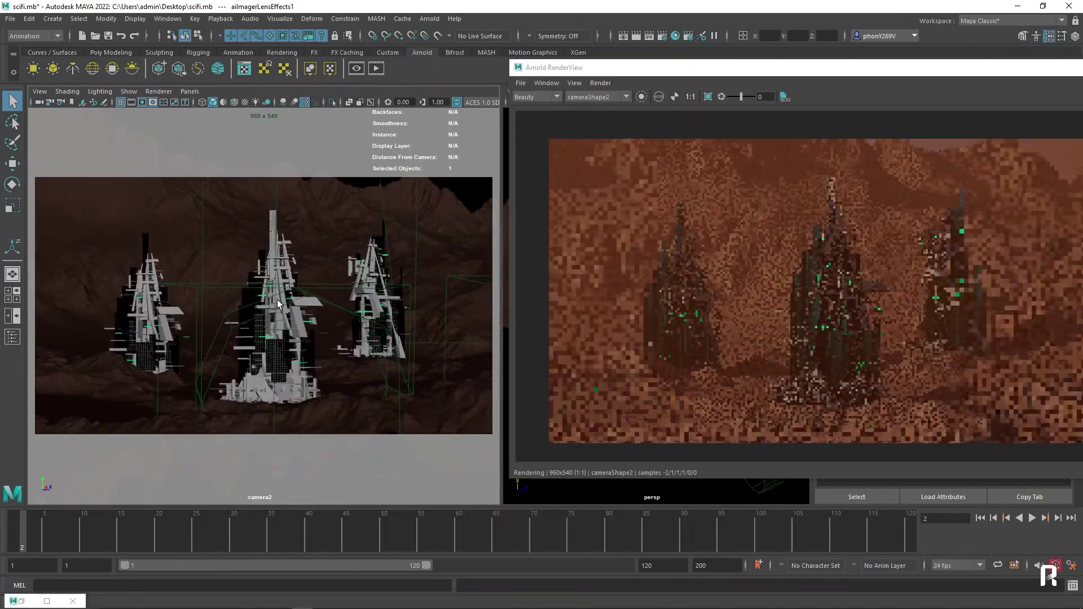
pyautogui.moveTo(277, 305)
pyautogui.keyDown('alt'); pyautogui.mouseDown()
pyautogui.moveTo(349, 303)
pyautogui.moveTo(364, 316)
pyautogui.moveTo(350, 305)
pyautogui.mouseUp(); pyautogui.keyUp('alt')
pyautogui.click(338, 266)
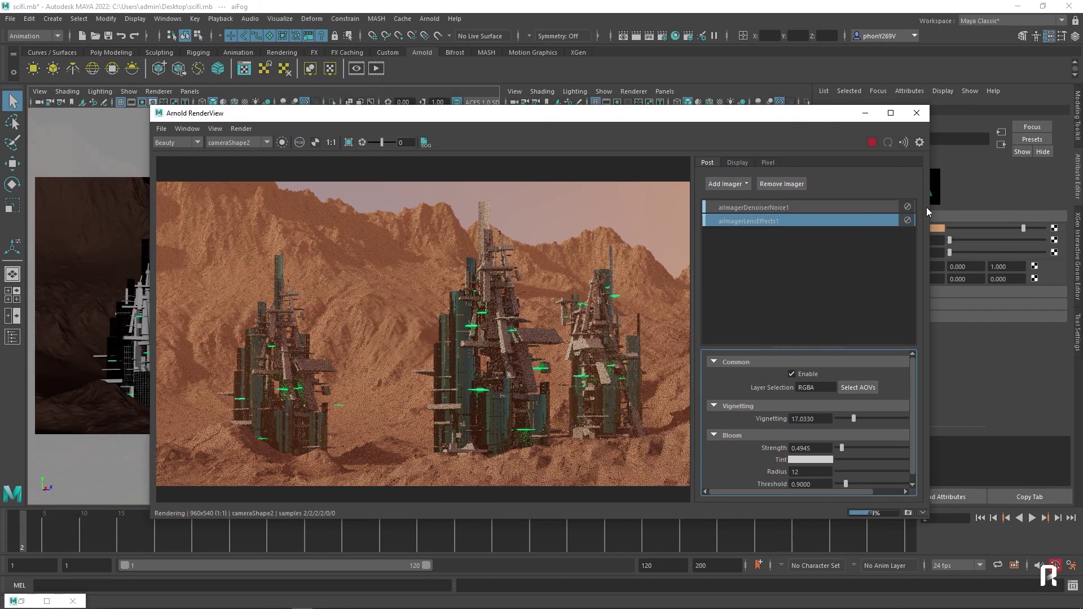
pyautogui.click(919, 143)
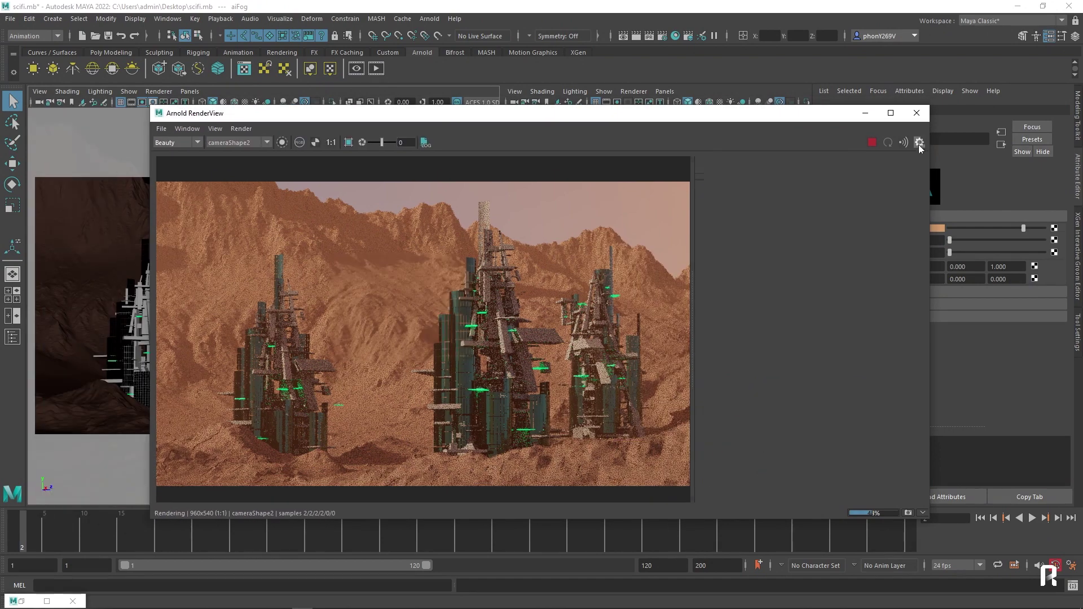
pyautogui.moveTo(361, 116); pyautogui.dragTo(695, 135)
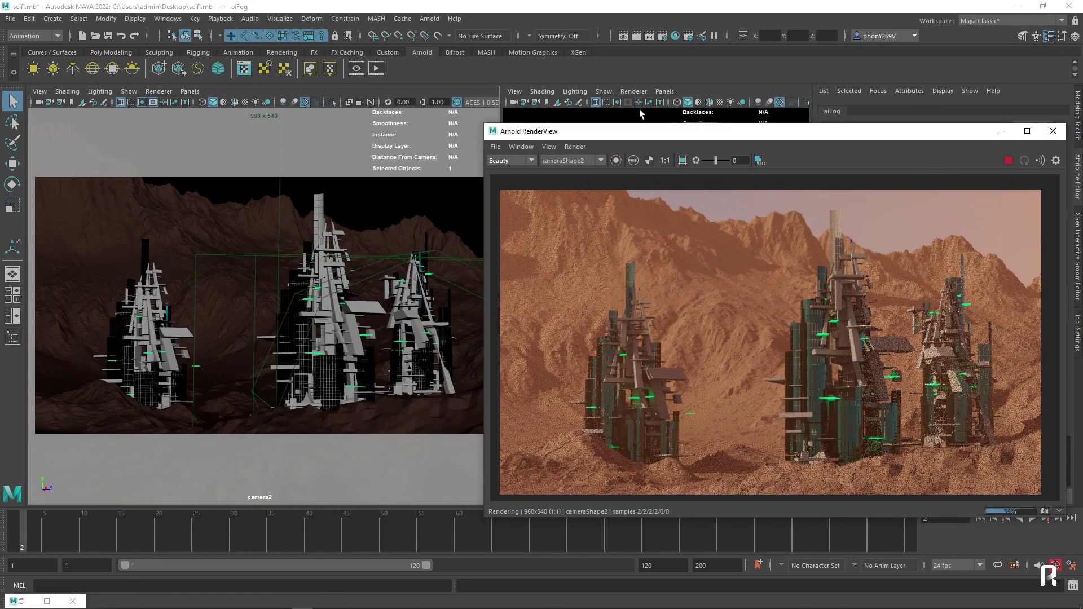
pyautogui.moveTo(253, 305)
pyautogui.keyDown('alt'); pyautogui.mouseDown()
pyautogui.moveTo(325, 320)
pyautogui.moveTo(304, 316)
pyautogui.moveTo(302, 296)
pyautogui.mouseUp(); pyautogui.keyUp('alt')
pyautogui.click(40, 91)
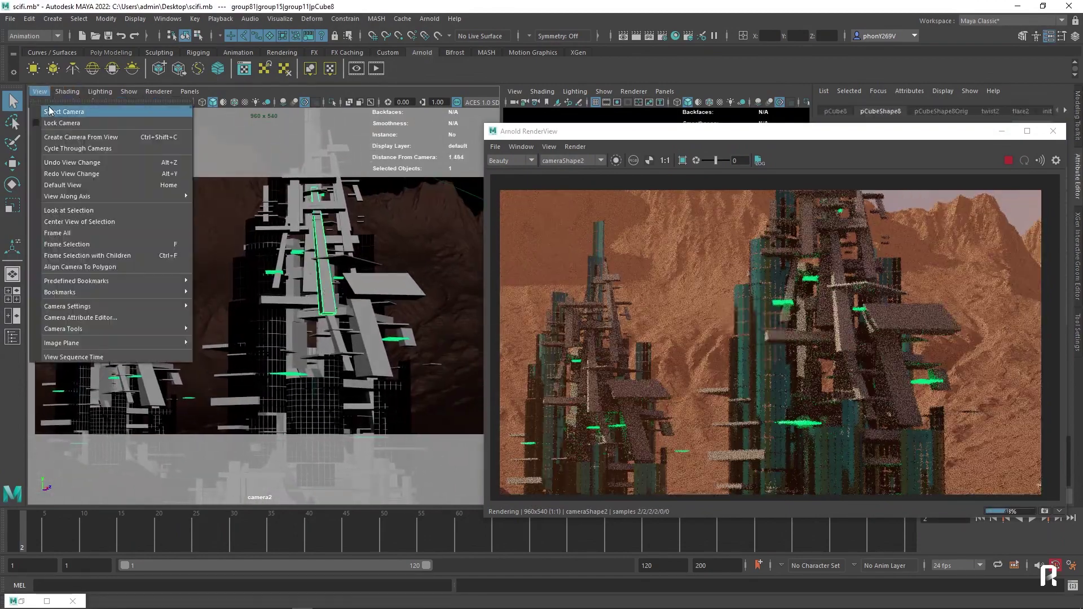
pyautogui.click(54, 108)
pyautogui.moveTo(451, 134); pyautogui.dragTo(722, 122)
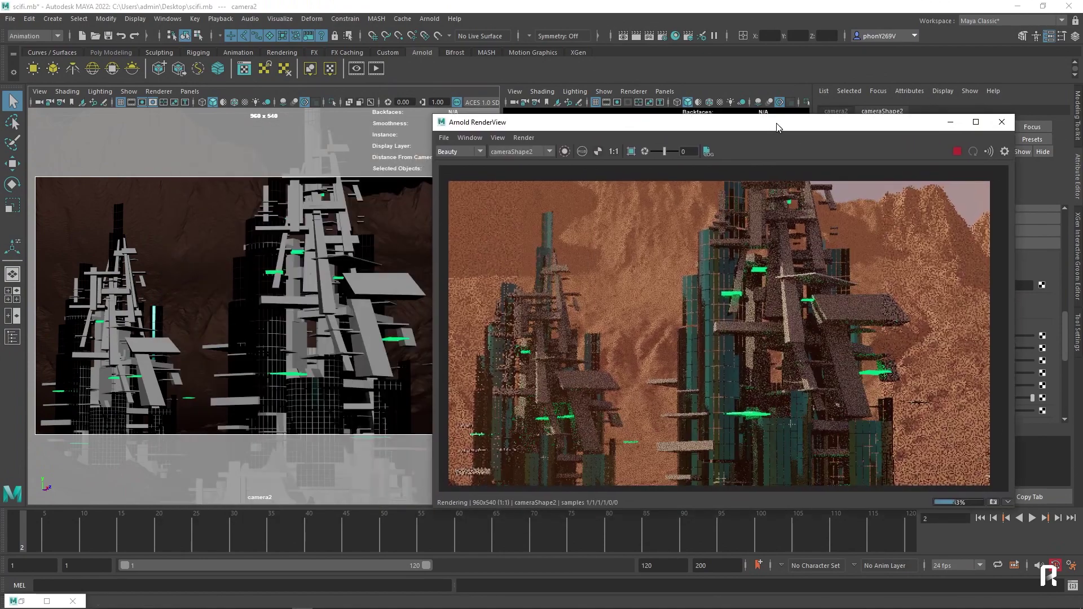
pyautogui.click(662, 36)
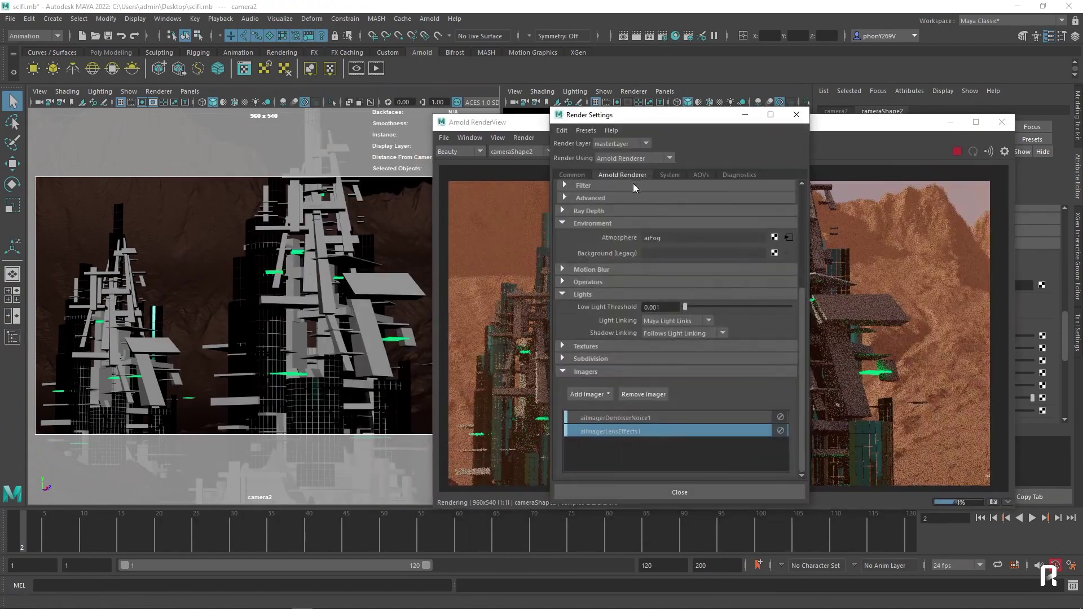
pyautogui.click(680, 492)
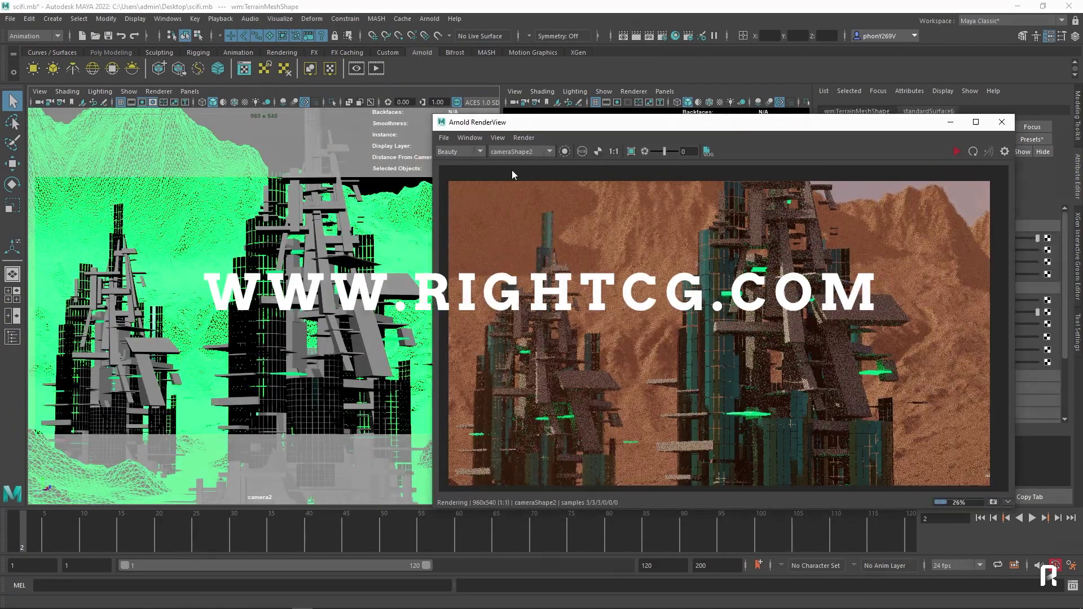